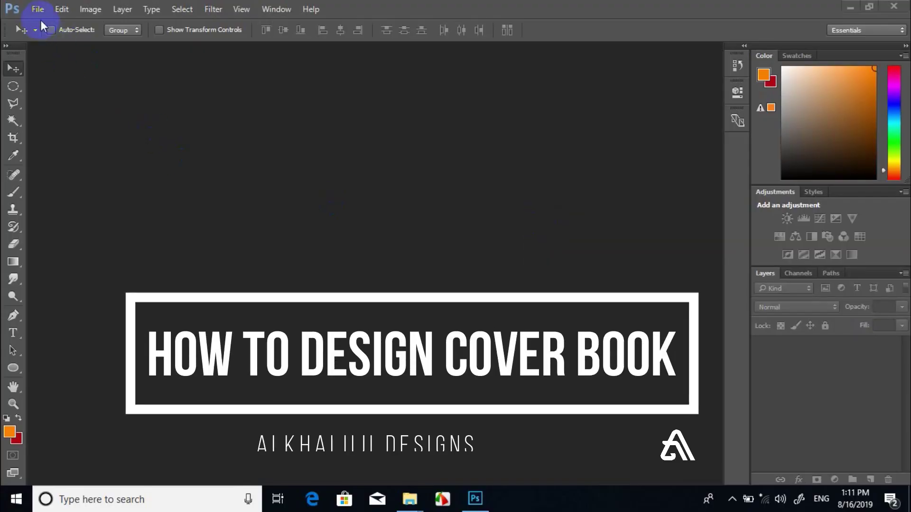
Create a new A4 document (210 × 297 mm, 300 ppi) using the International Paper preset
left_click(36, 9)
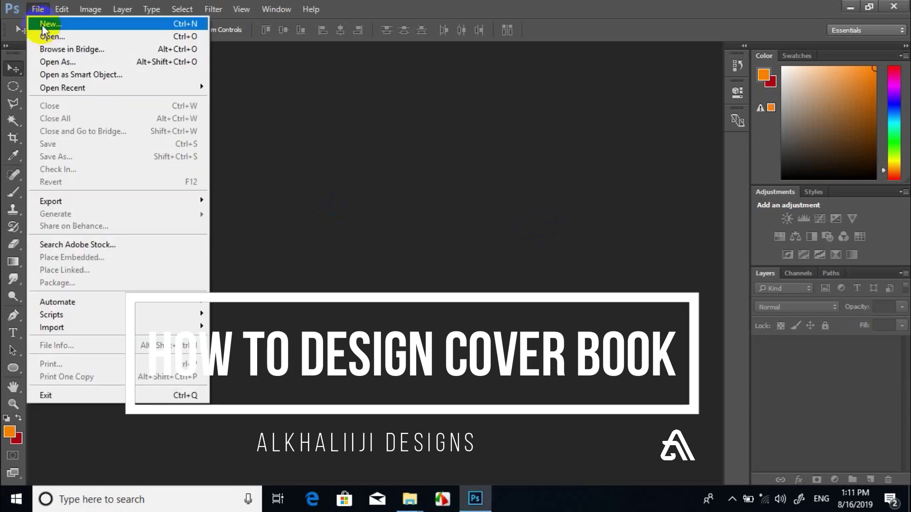
left_click(43, 26)
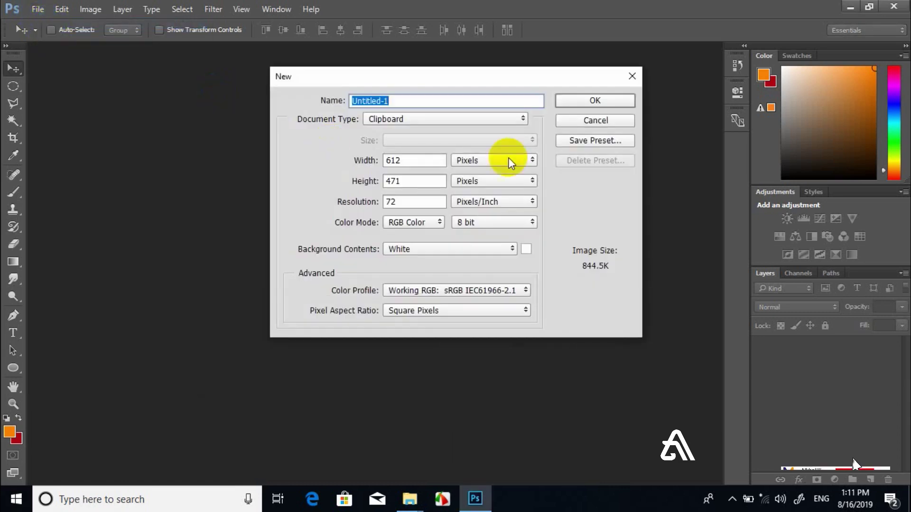
left_click(482, 160)
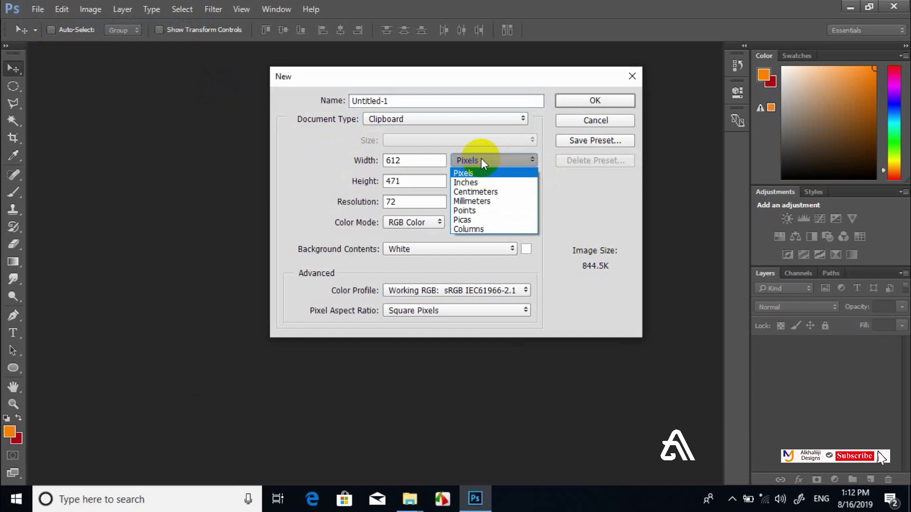
left_click(408, 118)
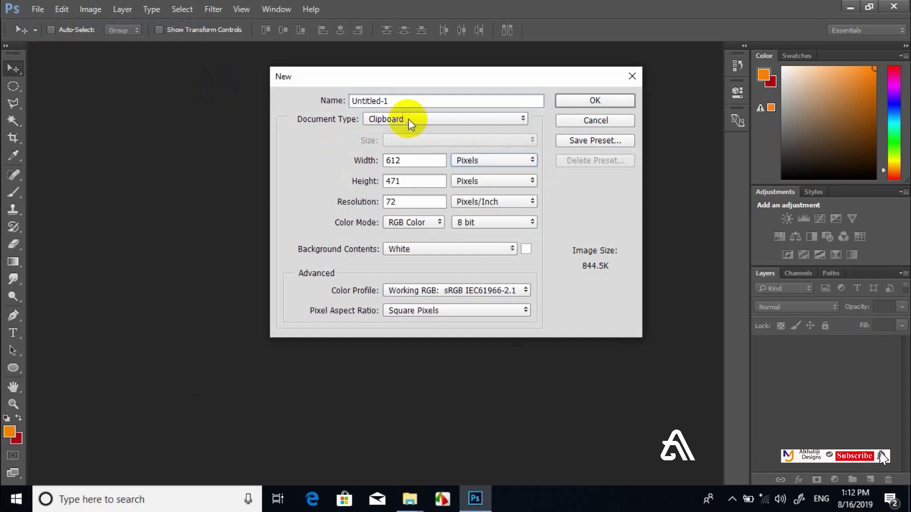
left_click(379, 121)
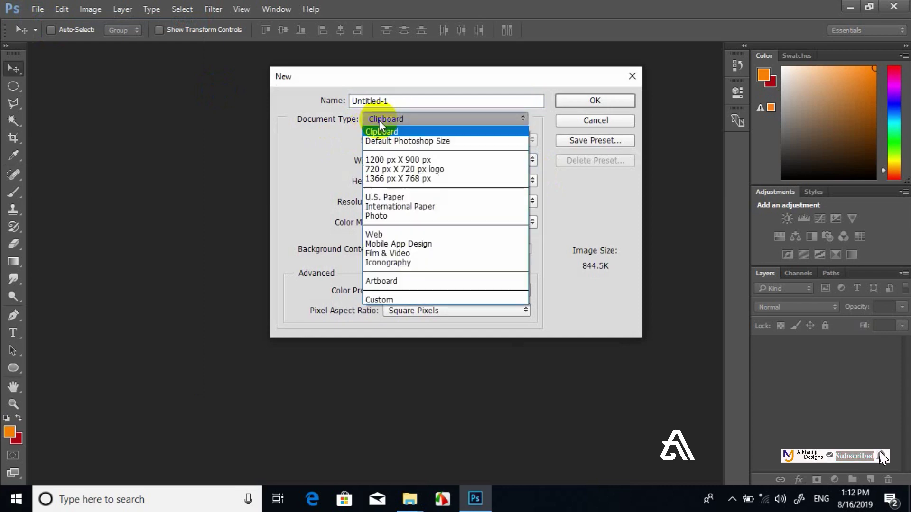
left_click(418, 208)
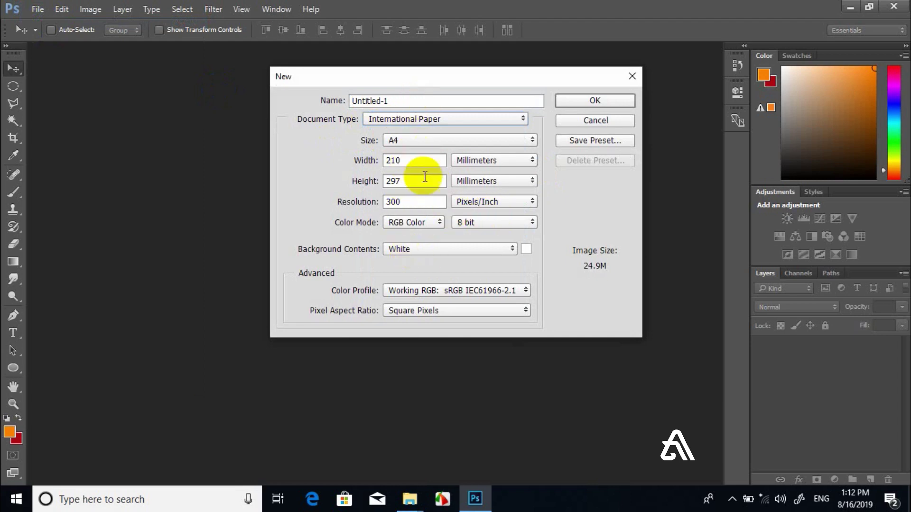
left_click(564, 101)
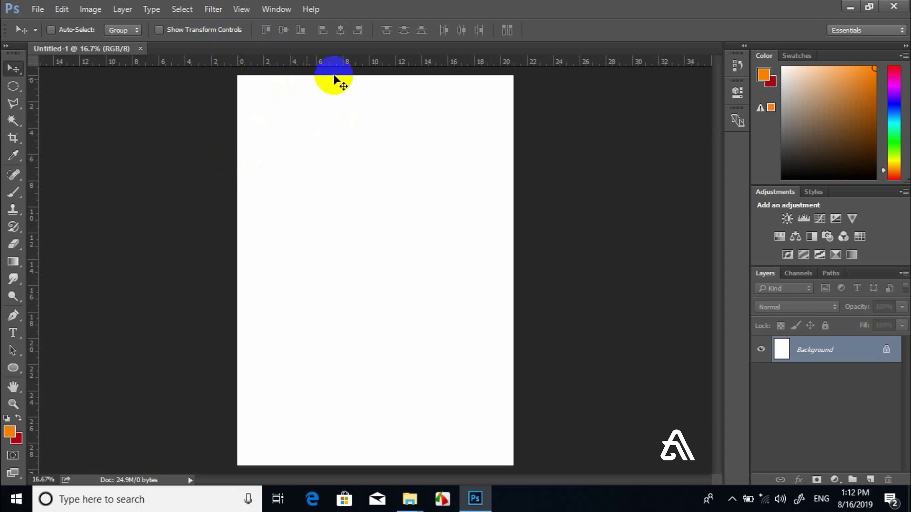
Place guides on the left, top, right and bottom edges of the A4 page
mouse_move(329, 75)
left_mouse_down()
mouse_move(38, 113)
mouse_move(237, 119)
left_mouse_up()
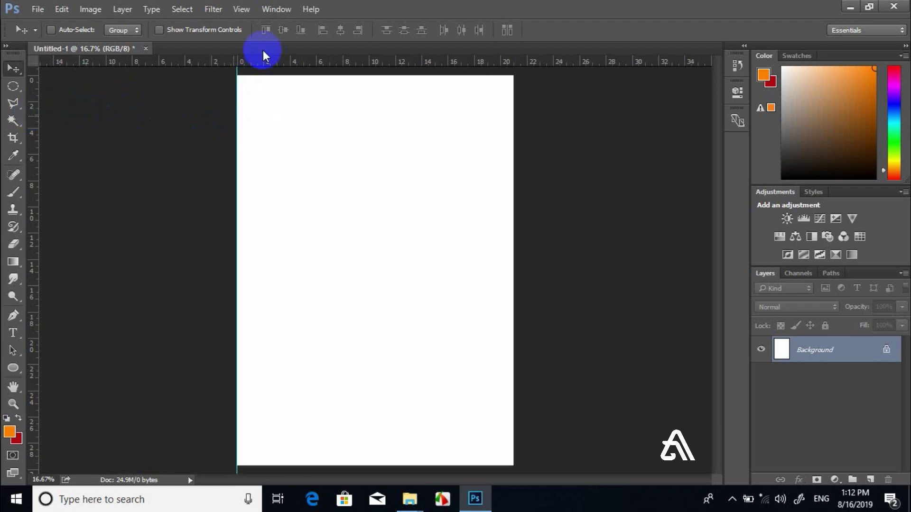
mouse_move(276, 61)
left_mouse_down()
mouse_move(280, 84)
mouse_move(280, 74)
left_mouse_up()
left_click_drag(35, 115, 514, 118)
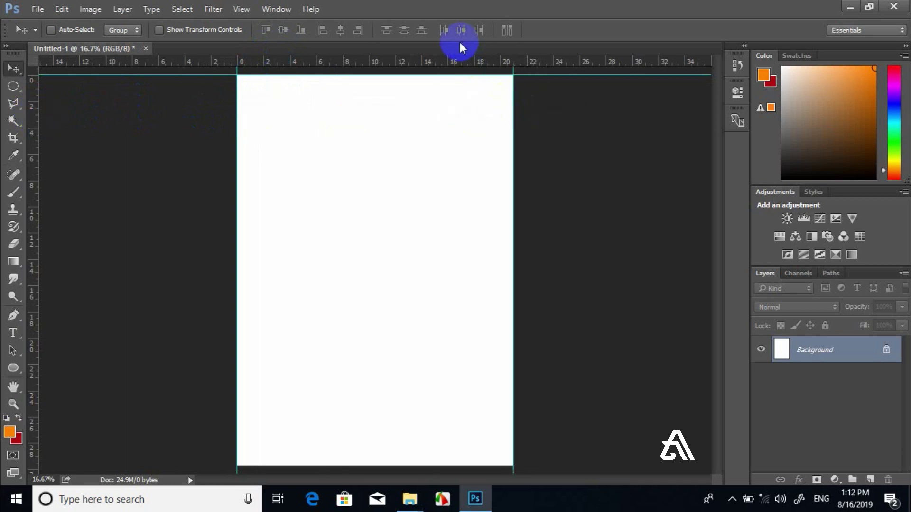
mouse_move(443, 61)
left_mouse_down()
mouse_move(459, 409)
mouse_move(444, 465)
left_mouse_up()
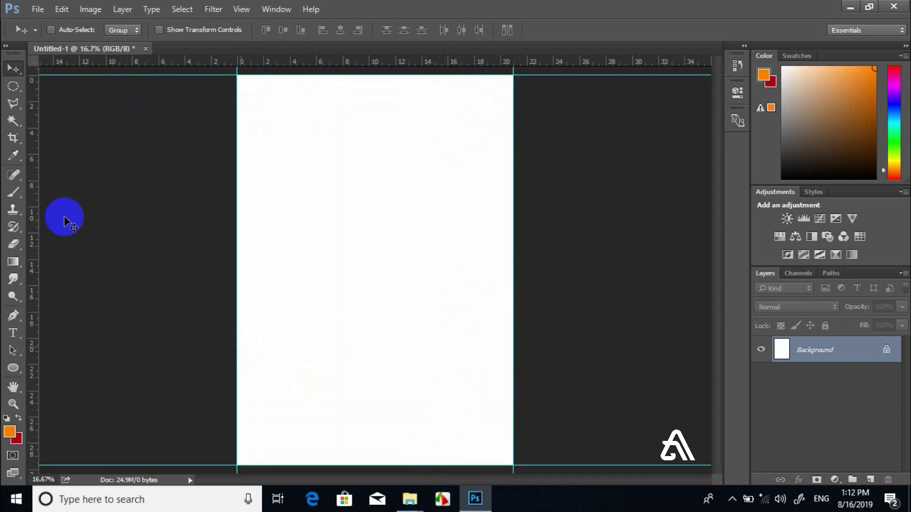
Add margin guides just inside the left, right, top and bottom edges
mouse_move(34, 203)
left_mouse_down()
mouse_move(220, 189)
mouse_move(249, 177)
left_mouse_up()
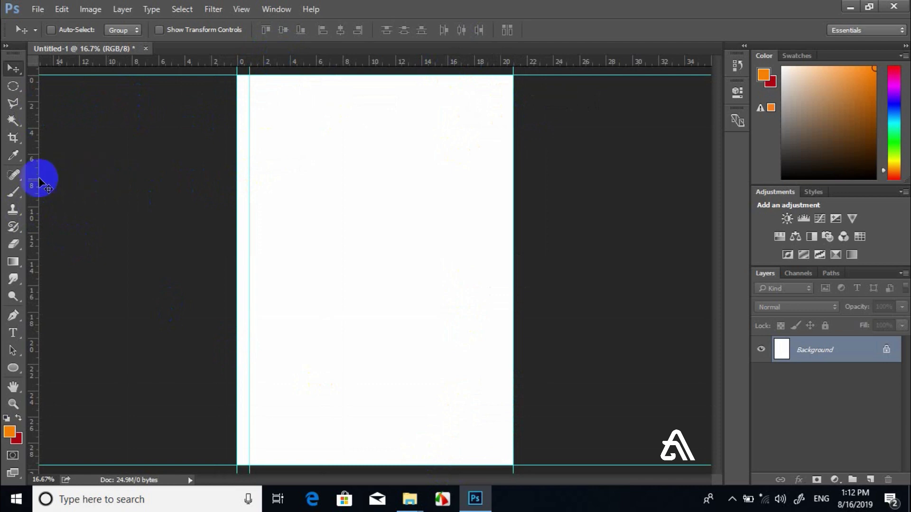
left_click_drag(41, 171, 502, 91)
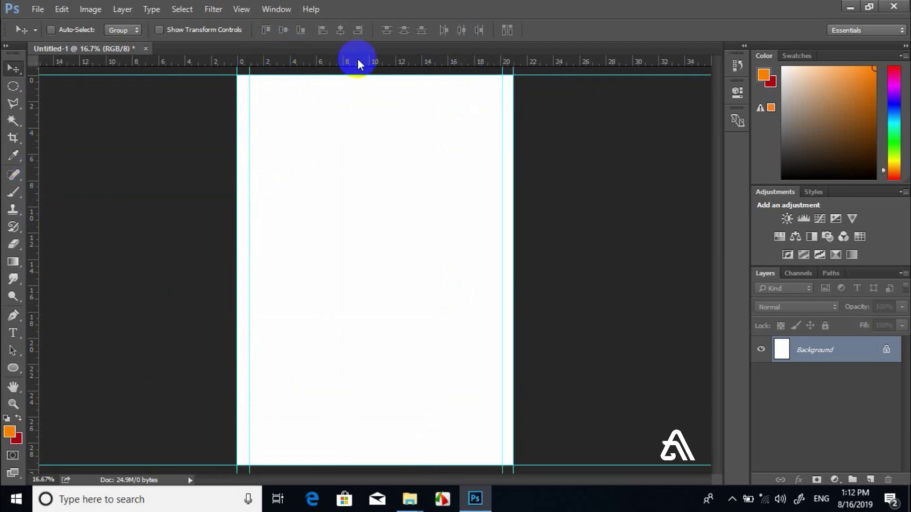
left_click_drag(358, 59, 356, 86)
left_click_drag(322, 59, 365, 455)
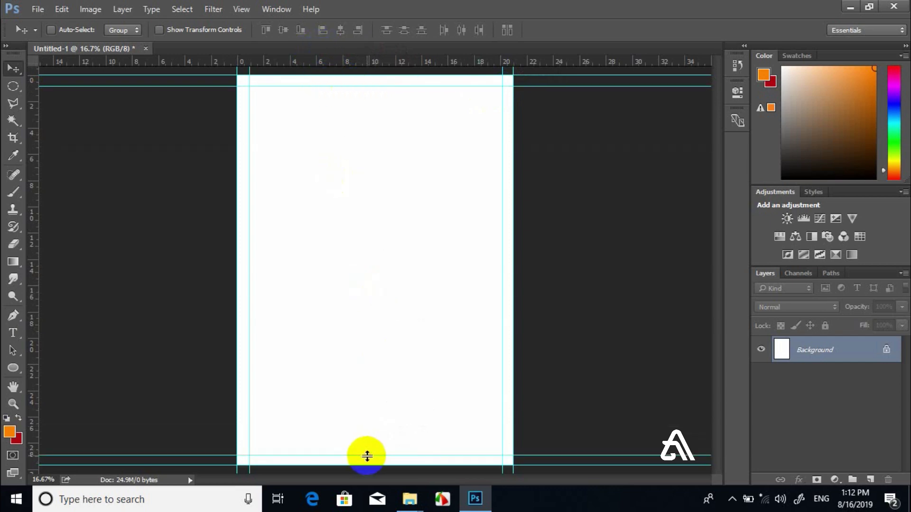
left_click(245, 274)
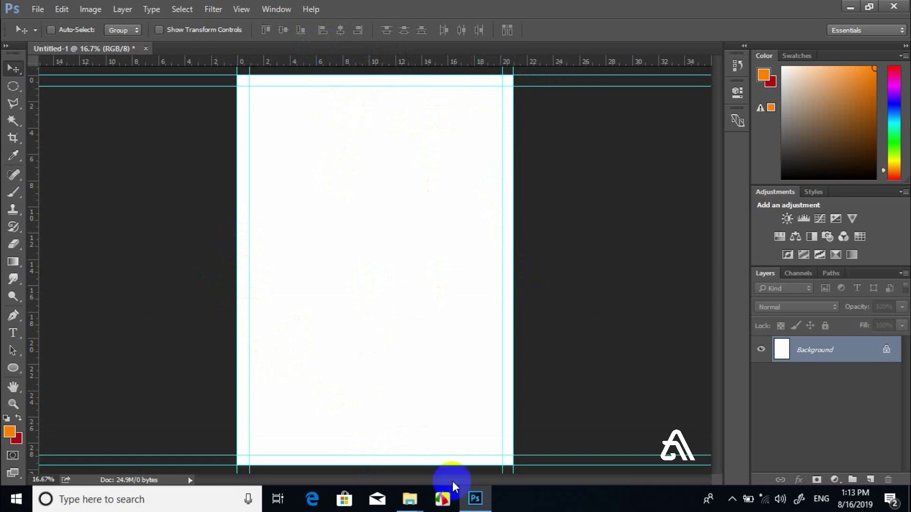
Draw an orange rectangle covering the whole page with the Rectangle Tool
left_click(12, 373)
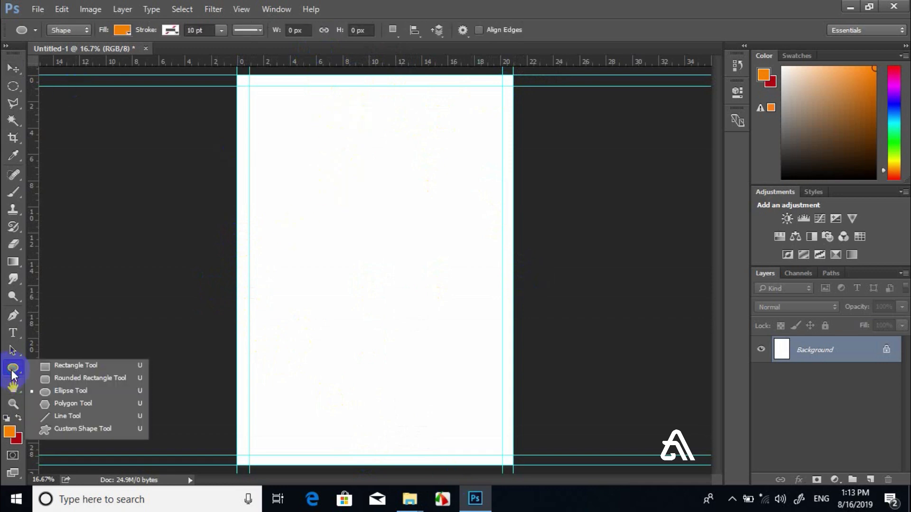
left_click(61, 365)
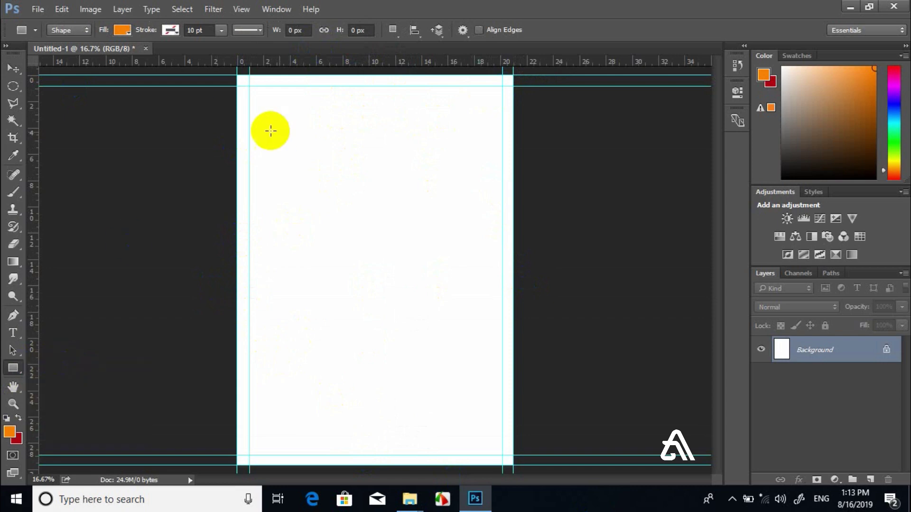
left_click_drag(236, 72, 517, 416)
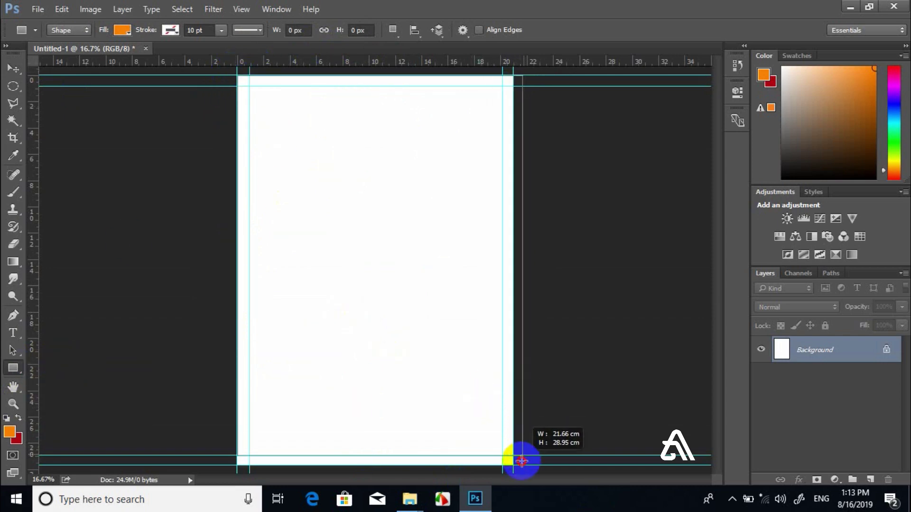
left_click_drag(517, 416, 522, 466)
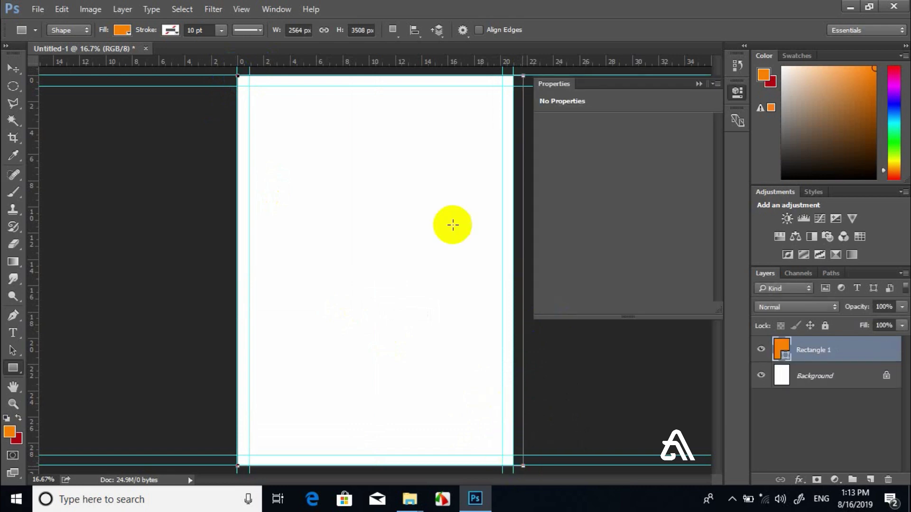
left_click(8, 69)
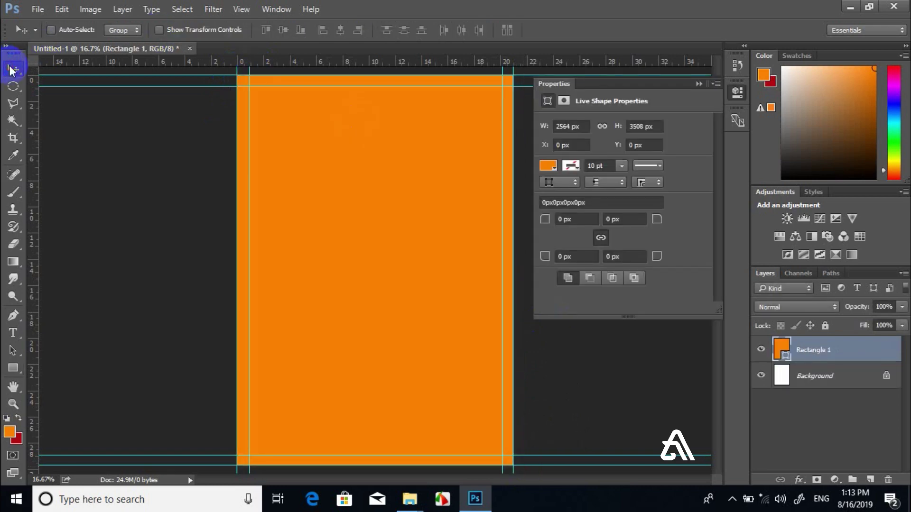
mouse_move(469, 169)
left_mouse_down()
mouse_move(453, 174)
mouse_move(467, 178)
left_mouse_up()
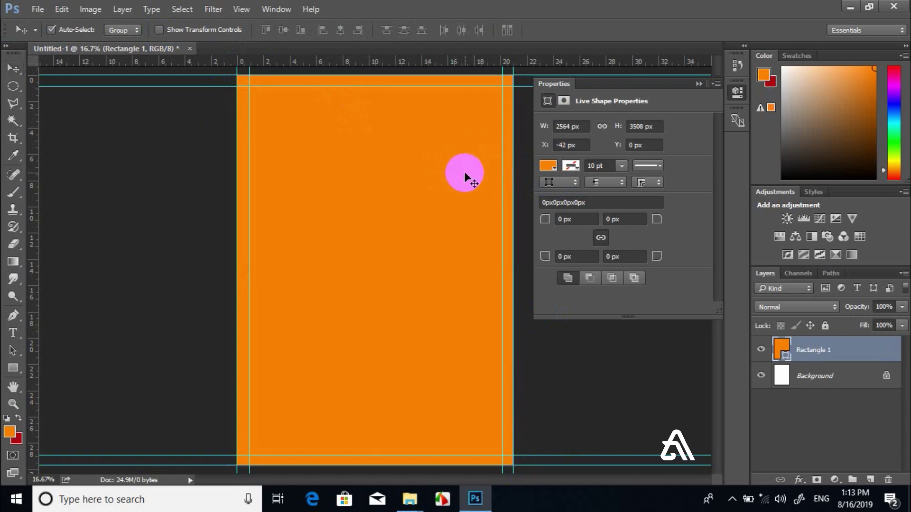
Skew the rectangle's top-right corner left into a lower-left diagonal triangle
key("ctrl+t")
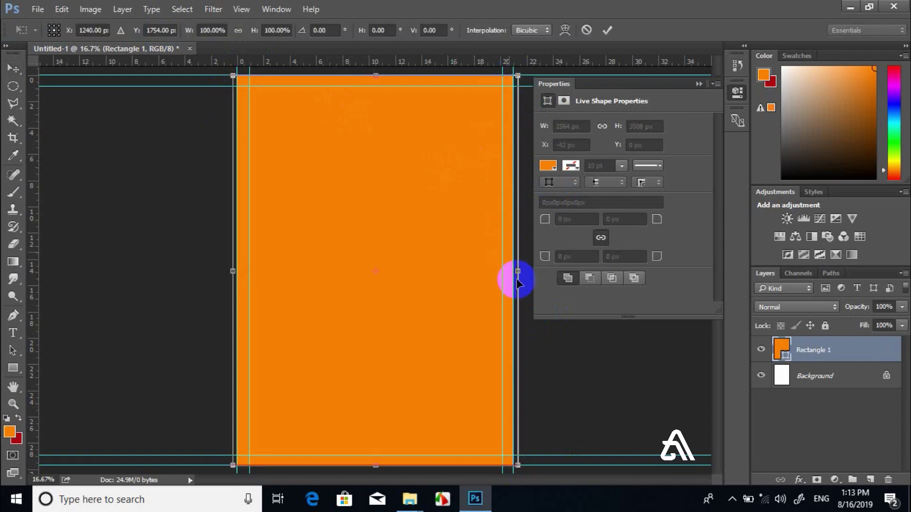
left_click_drag(516, 273, 512, 273)
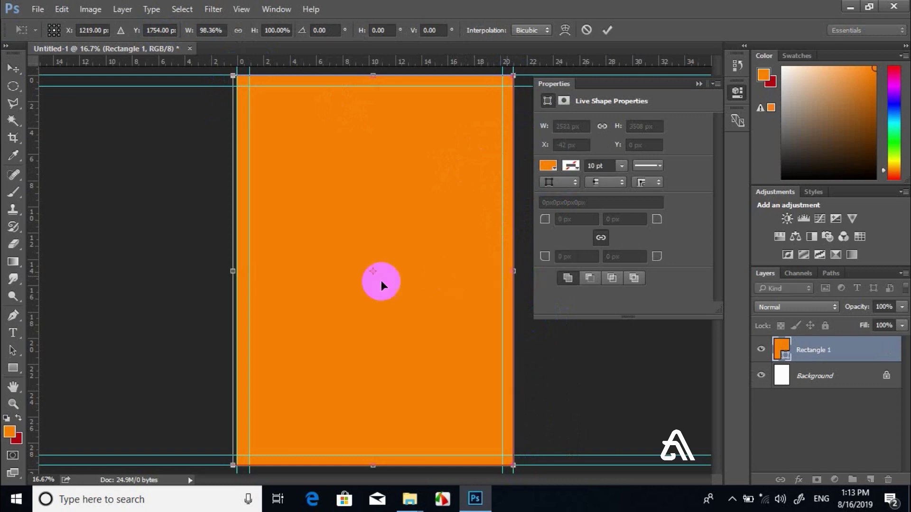
left_click_drag(234, 273, 239, 273)
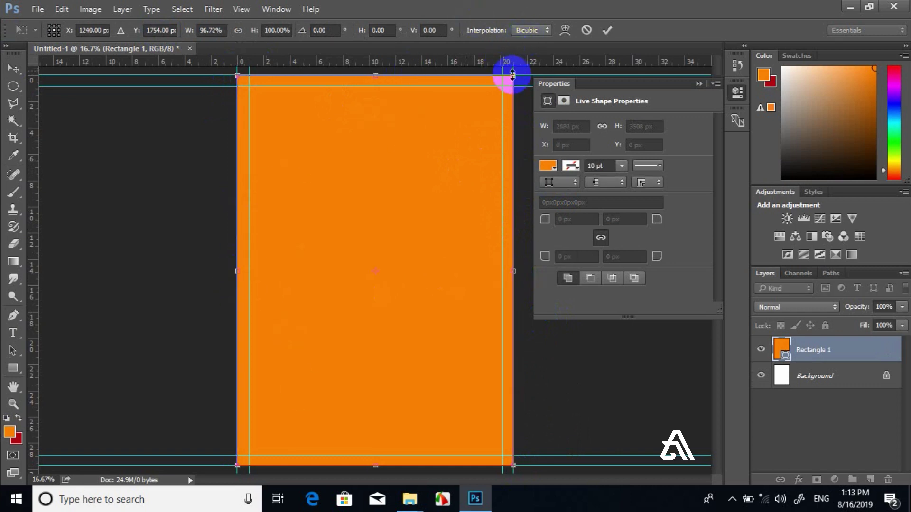
mouse_move(504, 84)
left_mouse_down()
mouse_move(322, 100)
mouse_move(305, 77)
mouse_move(251, 79)
left_mouse_up()
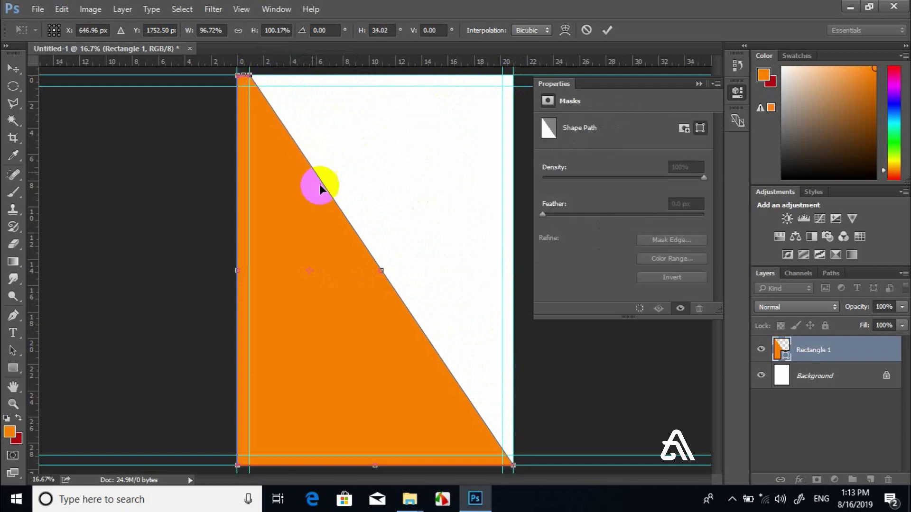
key("Return")
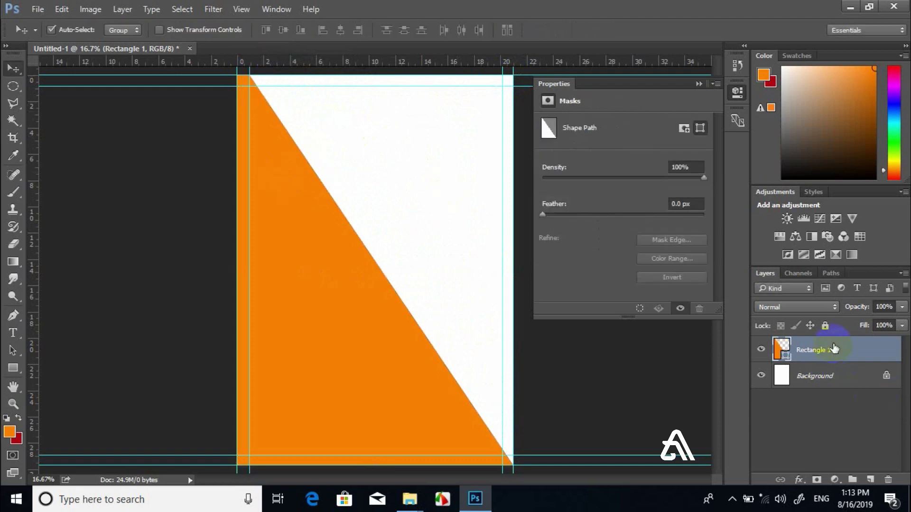
Duplicate the triangle, fill it near-black, and nudge it out as a diagonal edge stripe
key("ctrl+j")
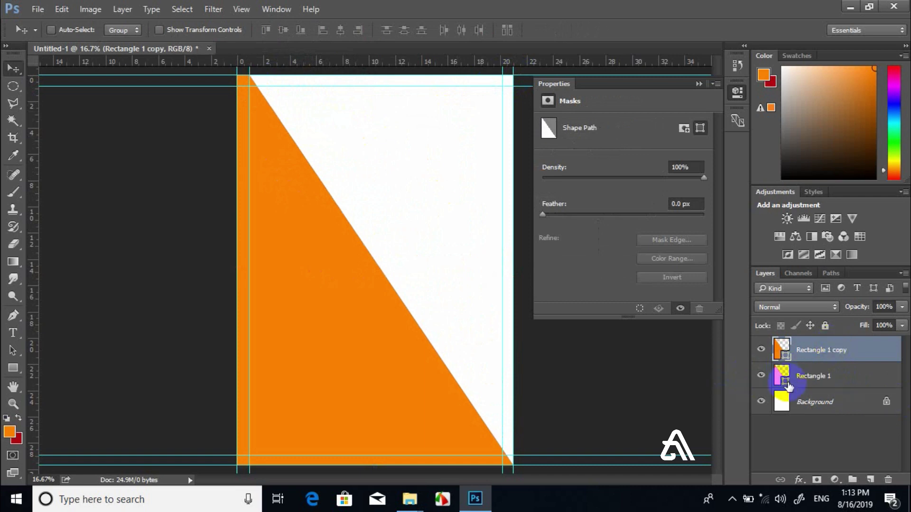
double_click(786, 383)
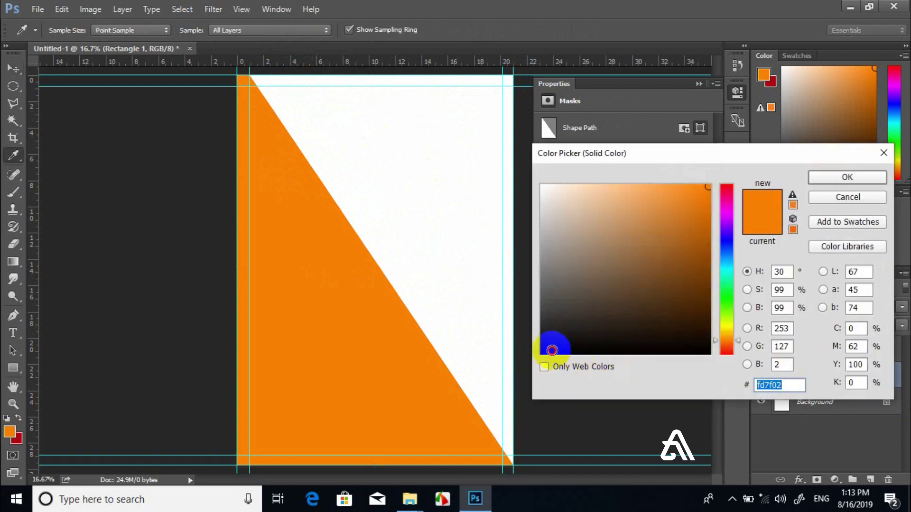
left_click(552, 351)
key("Return")
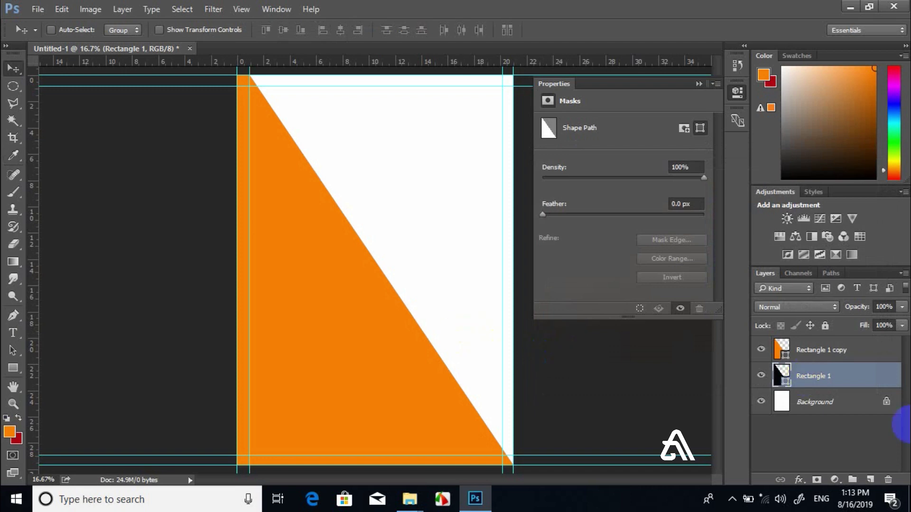
key("shift+Right")
key("shift+Right")
key("shift+Right")
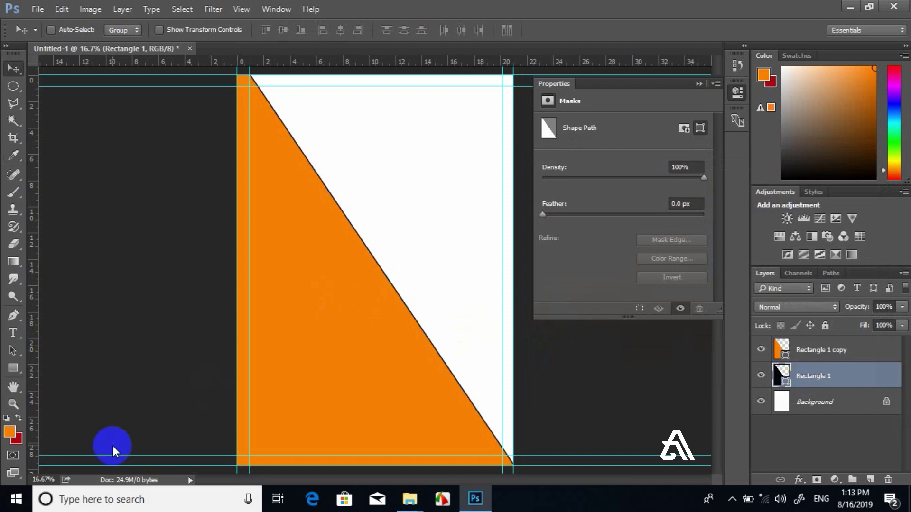
key("shift+Right")
key("shift+Right")
key("shift+Right")
key("shift+Right")
key("shift+Right")
key("shift+Right")
key("shift+Right")
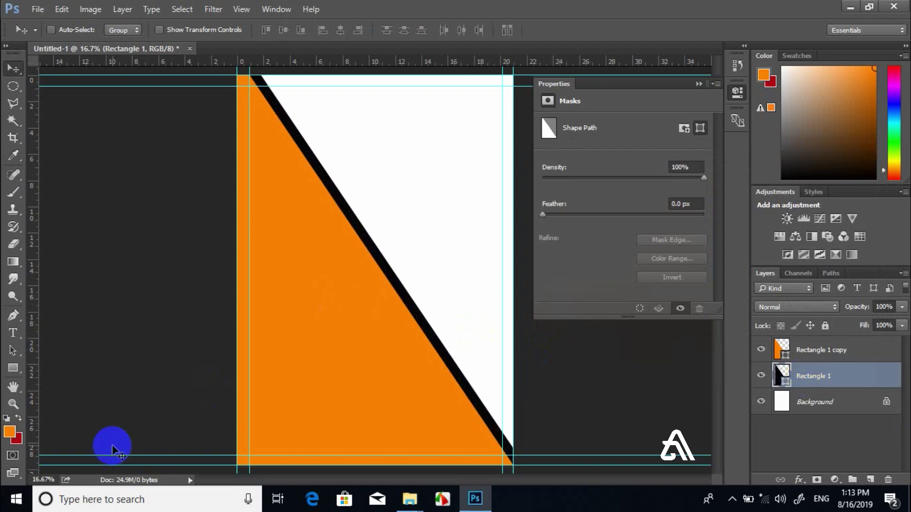
left_click(698, 86)
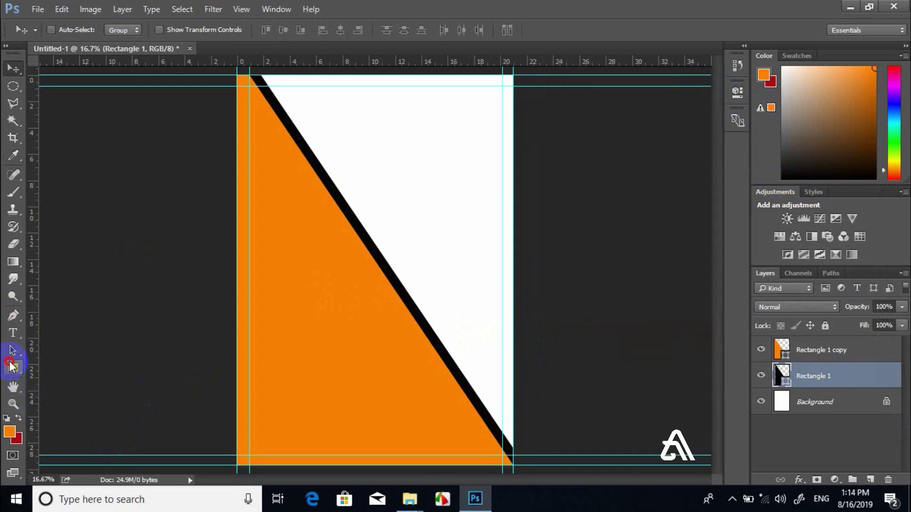
Bring the logo PNG from File Explorer into the cover document
left_click(12, 366)
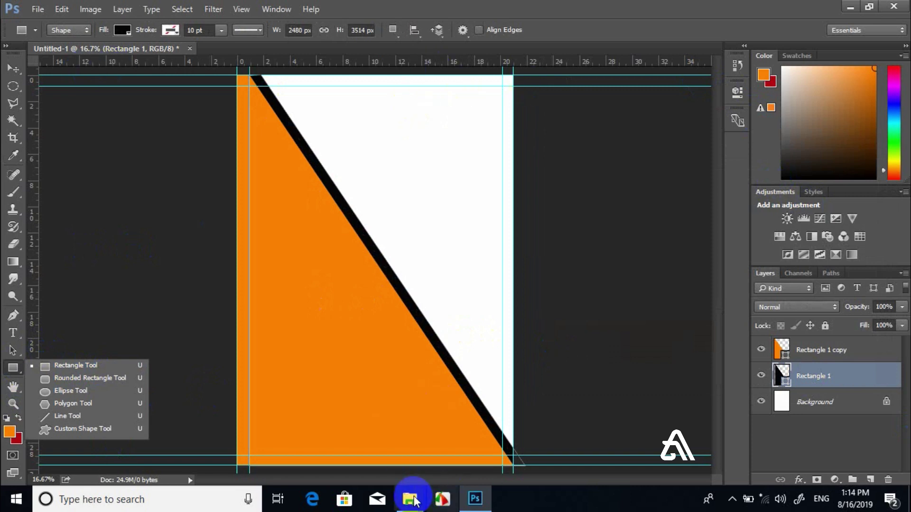
left_click(411, 499)
left_click(439, 429)
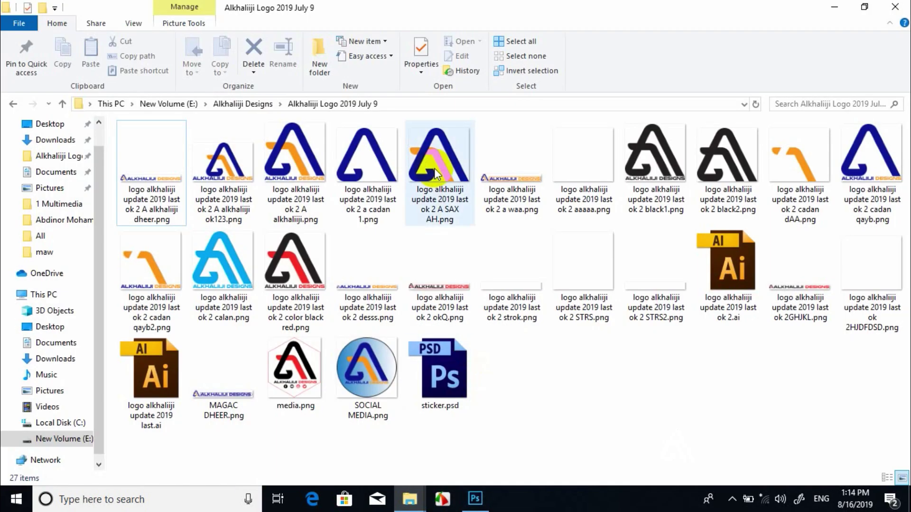
left_click(475, 499)
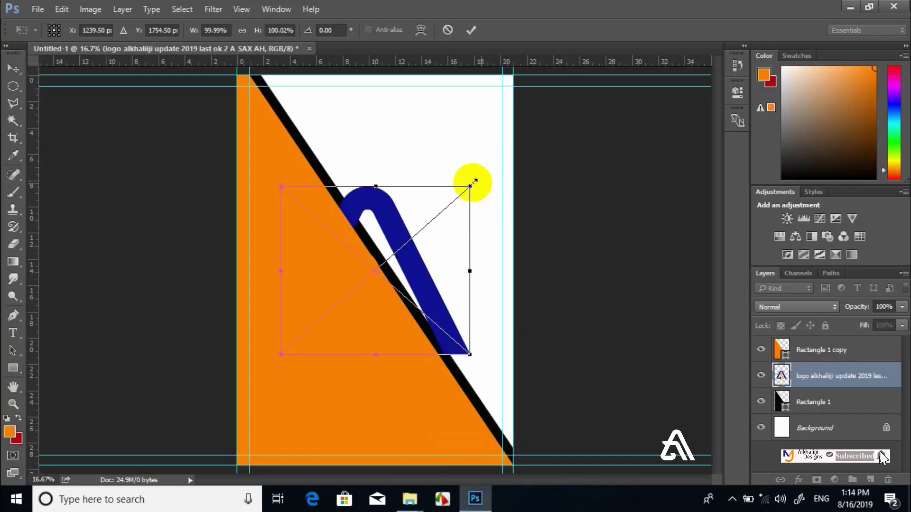
Scale the logo down and place it in the page's top-right corner
mouse_move(470, 184)
left_mouse_down()
mouse_move(360, 306)
mouse_move(346, 291)
mouse_move(479, 101)
left_mouse_up()
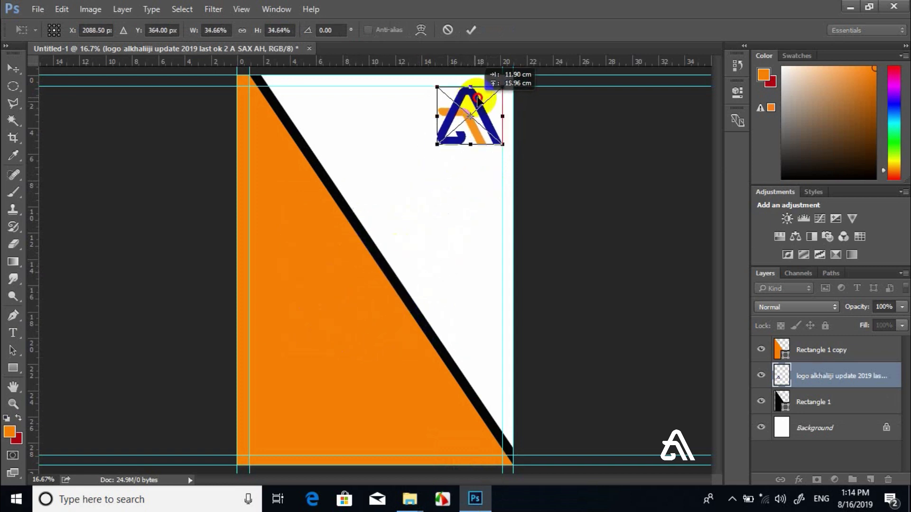
key("u")
key("Return")
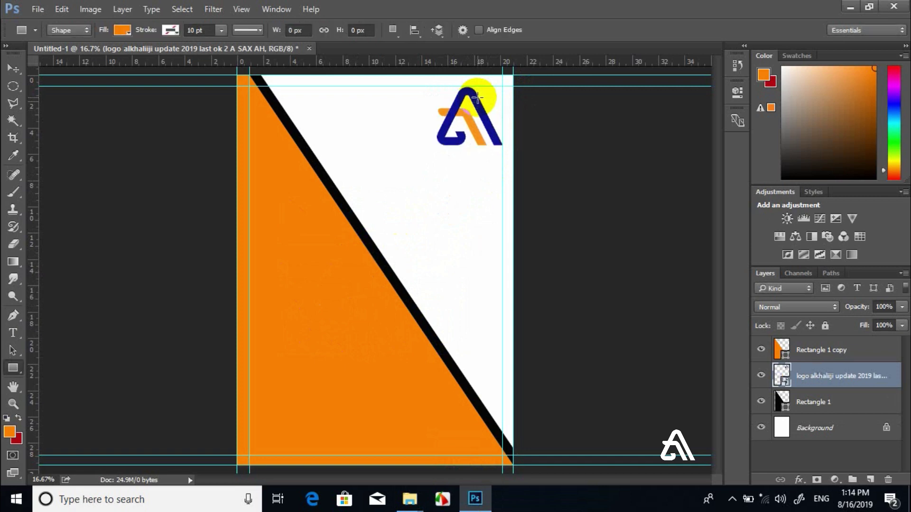
Recolour the diagonal stripe with orange sampled from the logo
left_click(783, 407, "ctrl")
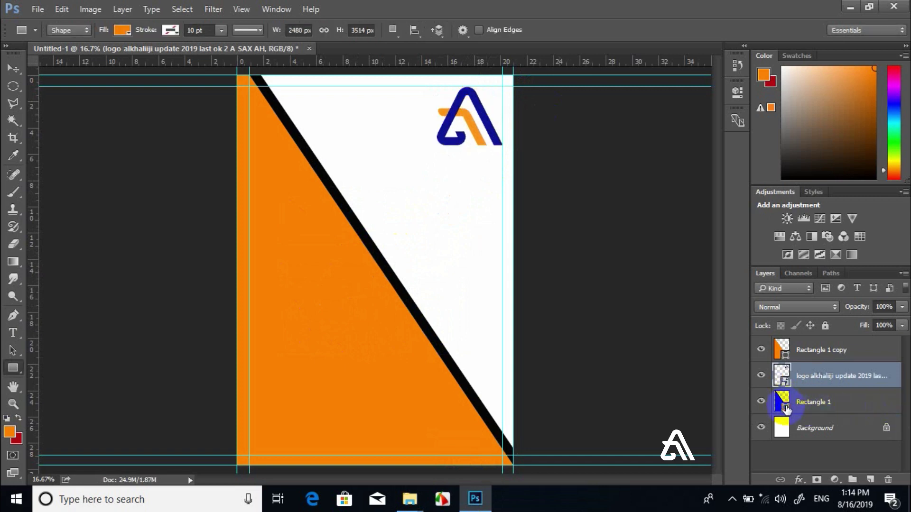
double_click(783, 407)
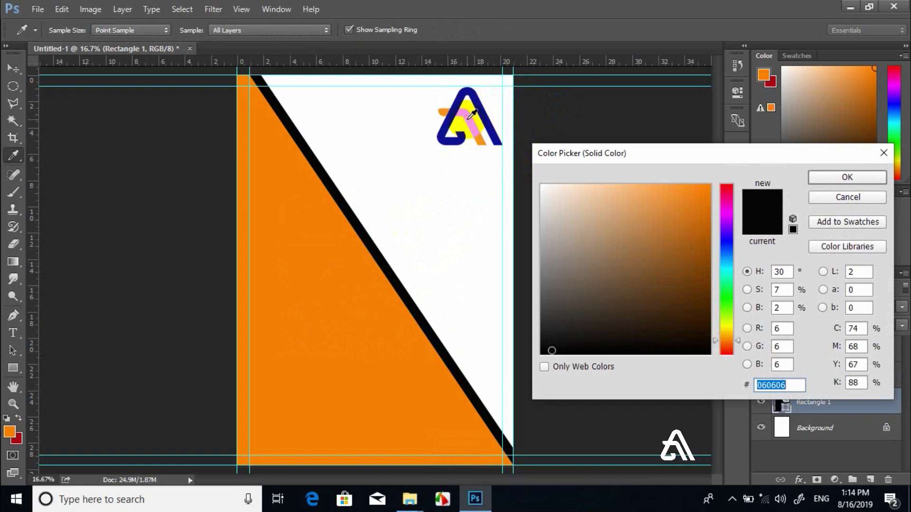
left_click(469, 117)
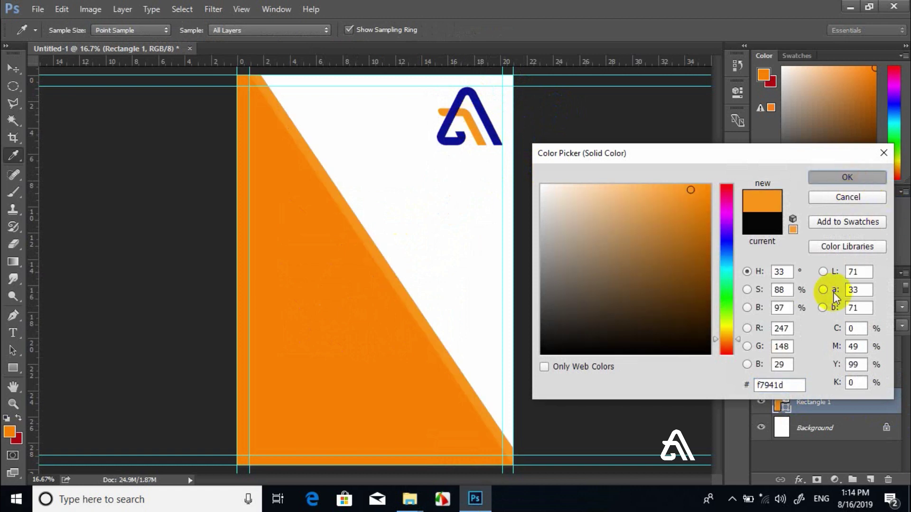
left_click(848, 178)
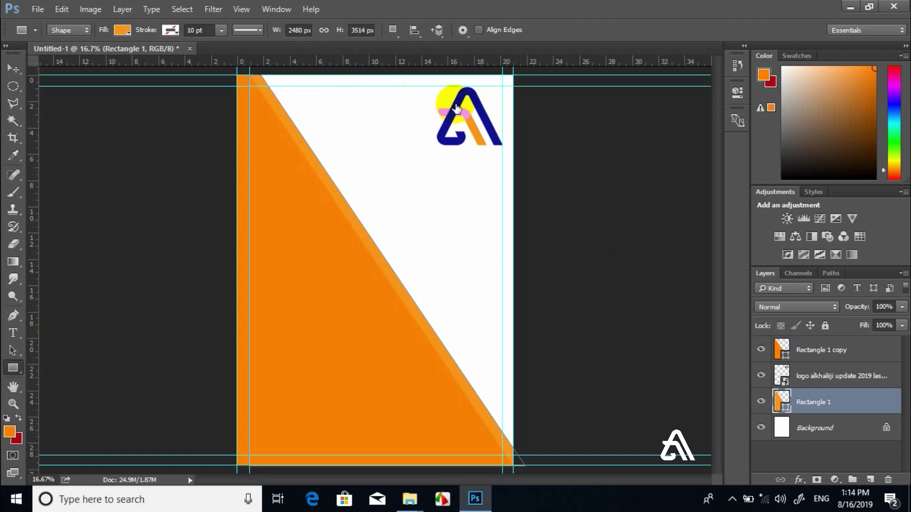
Recolour the large triangle navy blue (#0e1192) sampled from the logo
double_click(785, 360)
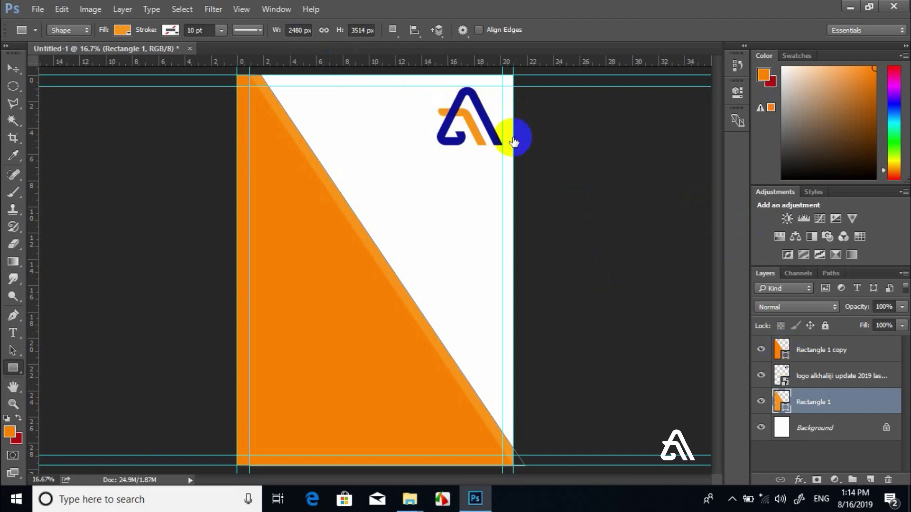
left_click(455, 113)
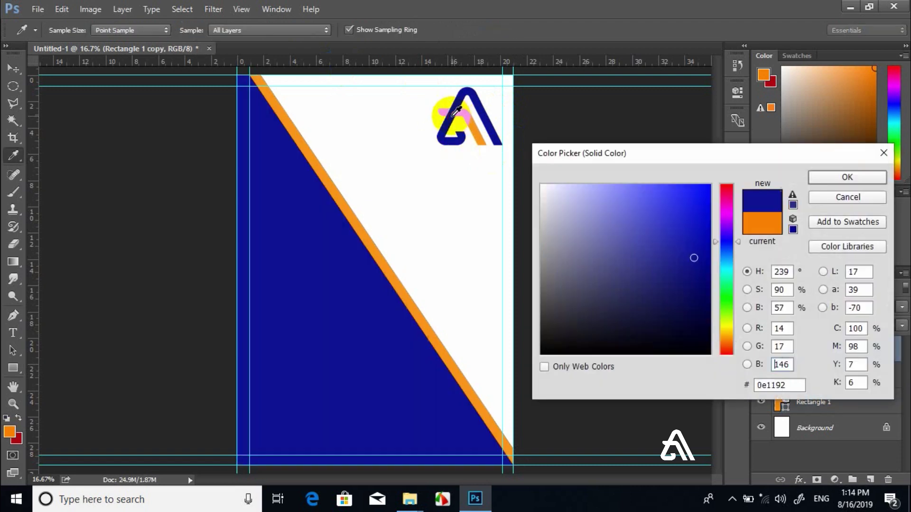
left_click(848, 177)
left_click(13, 68)
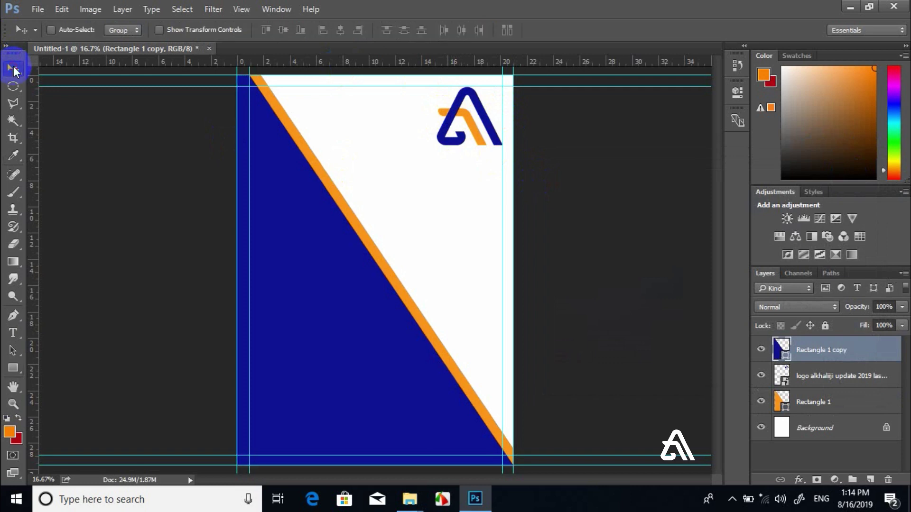
left_click(12, 368)
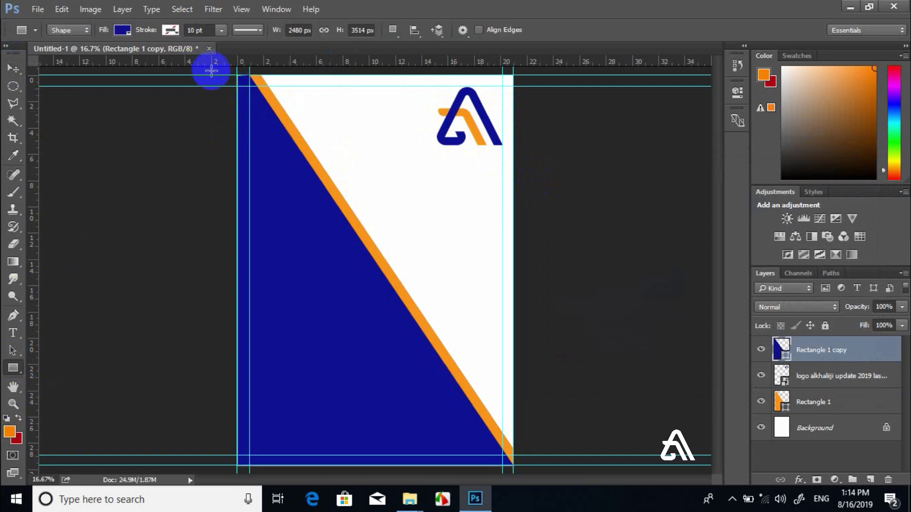
Draw a 2696 × 666 px navy band, Rectangle 2, across the top of the page
left_click_drag(209, 75, 523, 151)
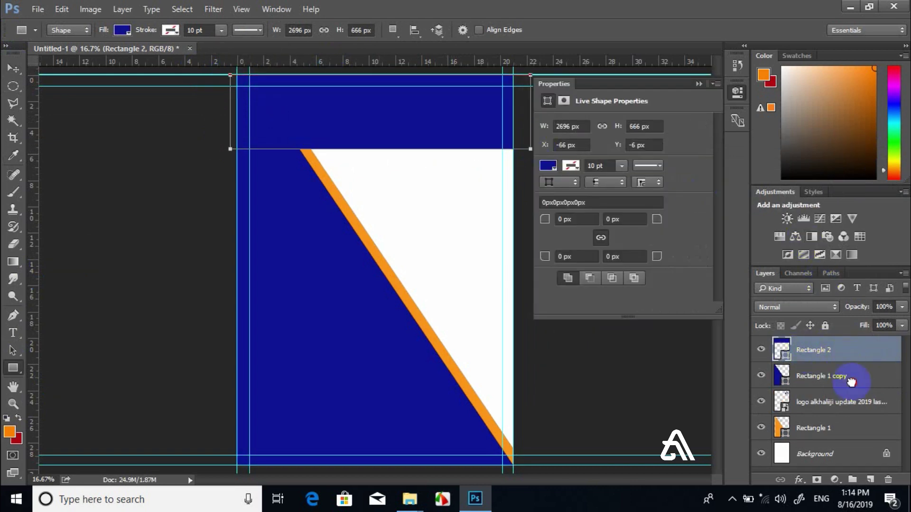
left_click_drag(812, 351, 849, 448)
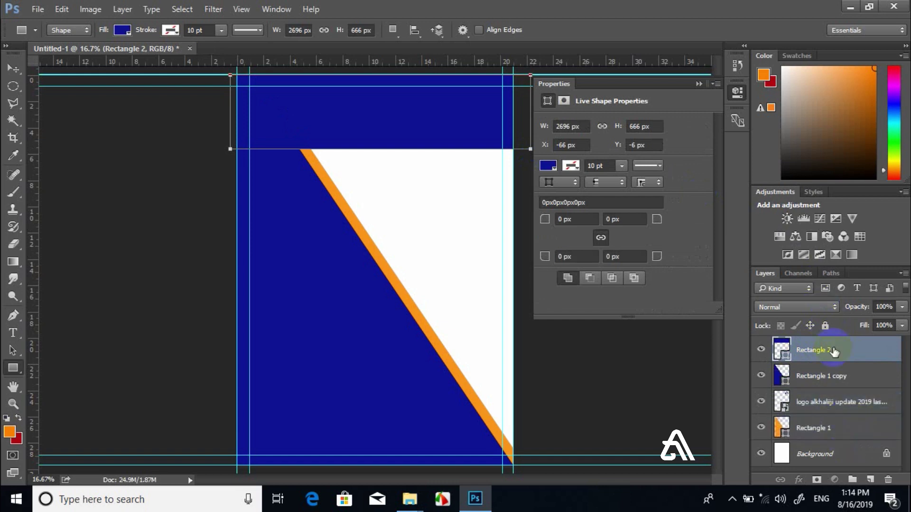
Move Rectangle 2 beneath the other shapes and start choosing its fill colour
left_click_drag(836, 368, 838, 436)
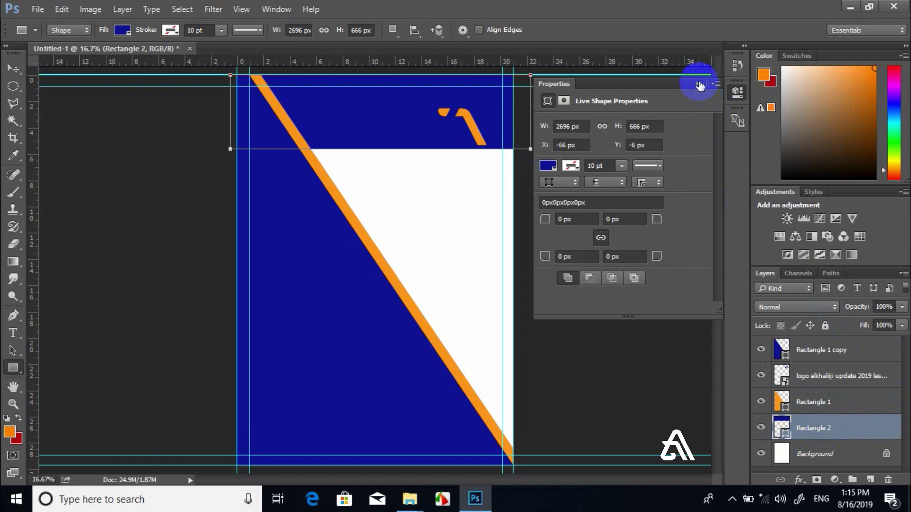
left_click(550, 164)
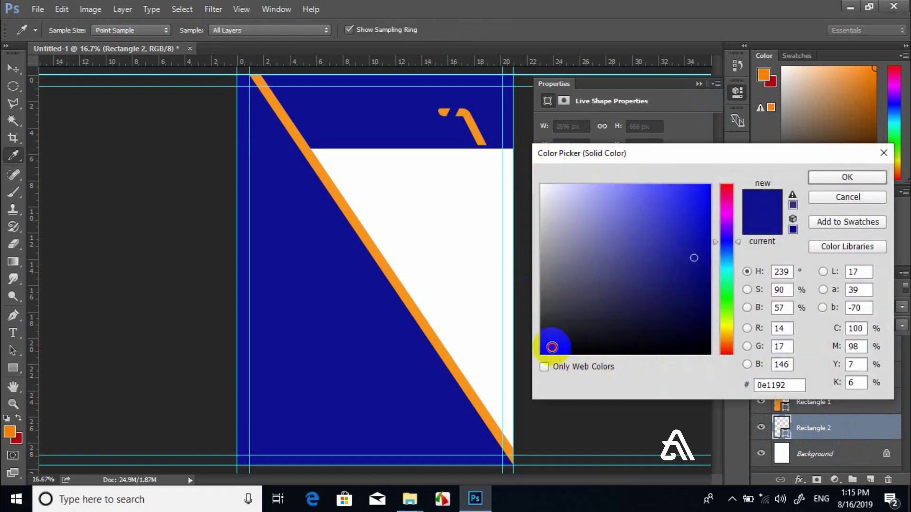
left_click_drag(552, 348, 542, 353)
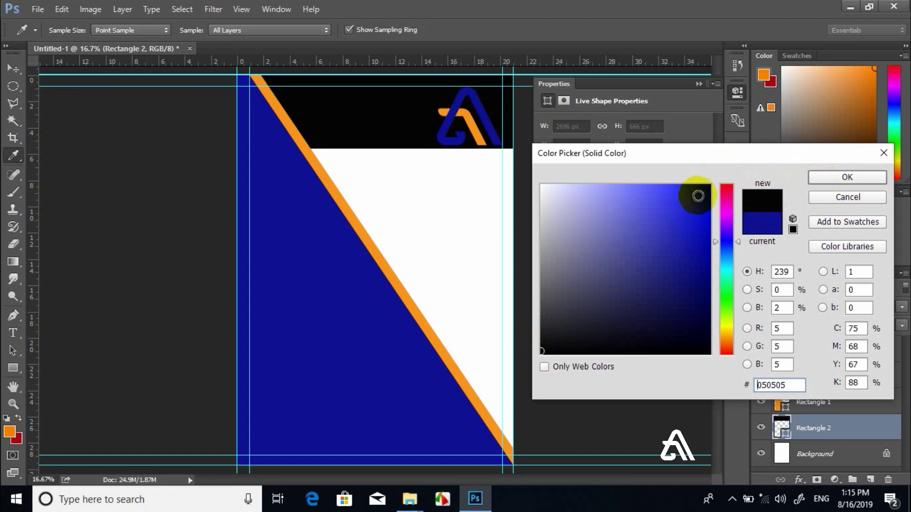
left_click(593, 200)
left_click(561, 202)
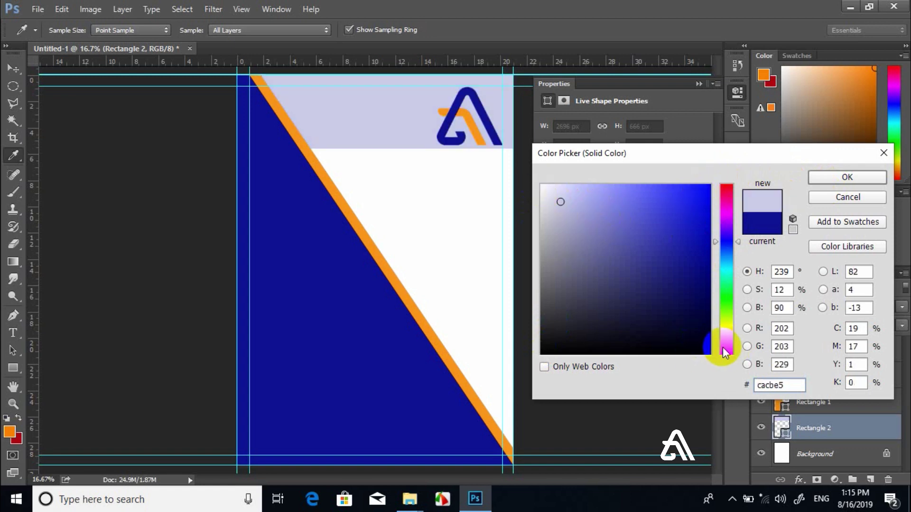
Settle on near-black #080505 for the top band and close Properties
left_click(728, 349)
left_click(725, 308)
left_click(695, 211)
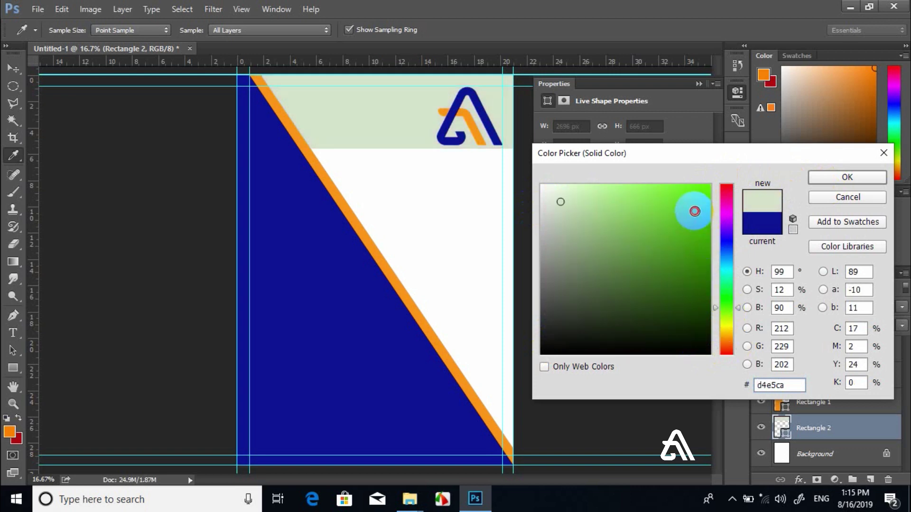
left_click(722, 189)
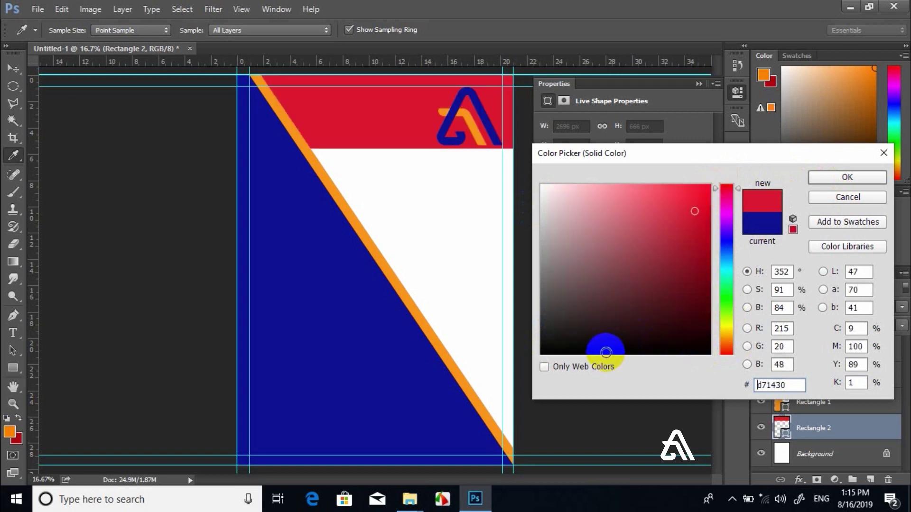
left_click(605, 349)
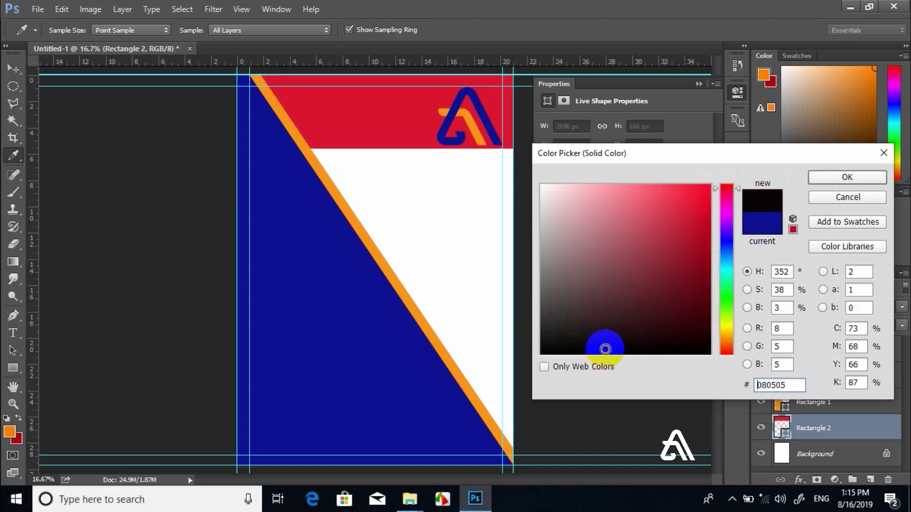
left_click(840, 179)
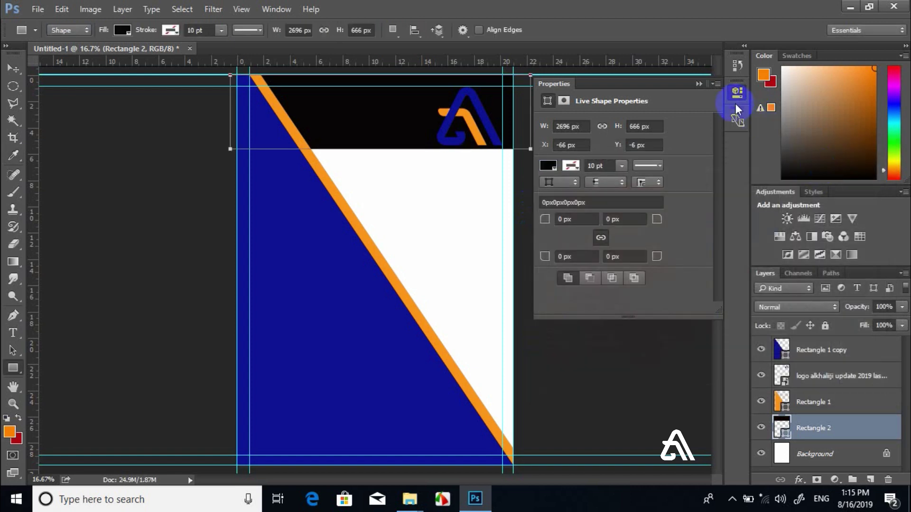
left_click(699, 83)
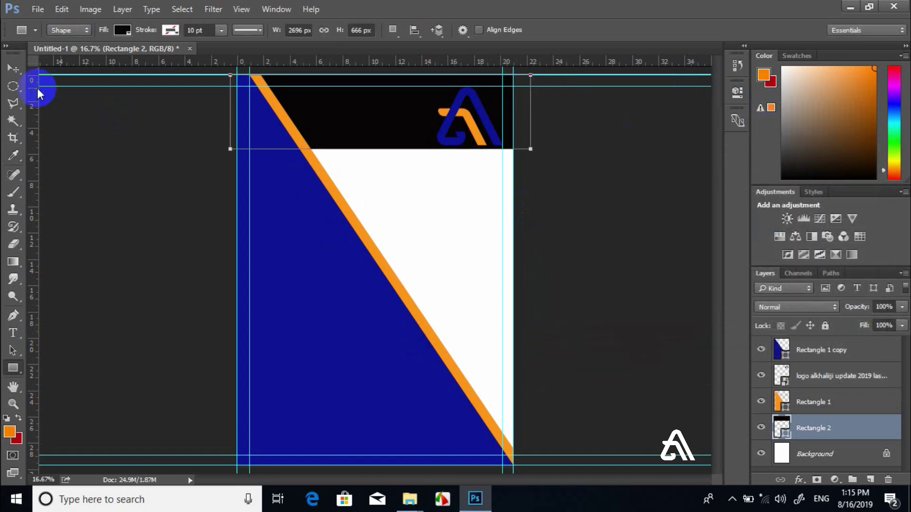
left_click(13, 69)
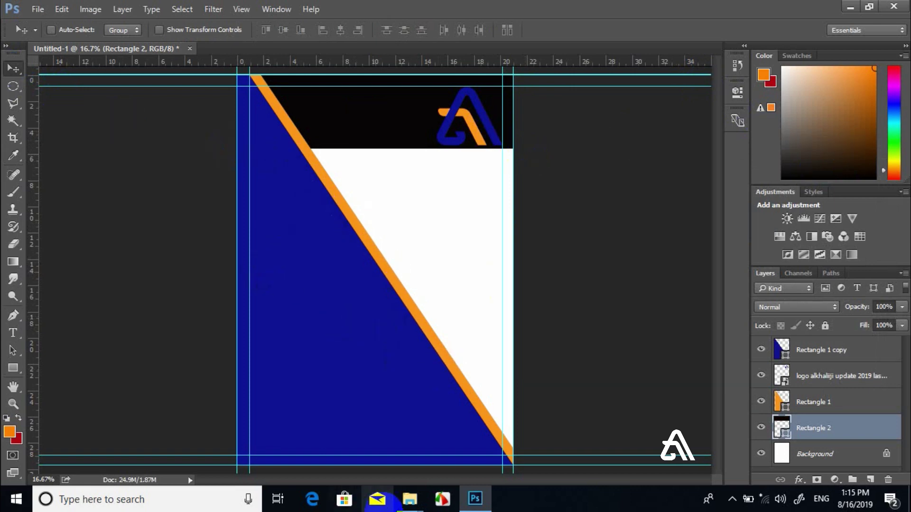
In File Explorer, navigate back from the logo folder into 1 Multimedia > IMAGES PRACTICAL
mouse_move(410, 499)
left_click(439, 448)
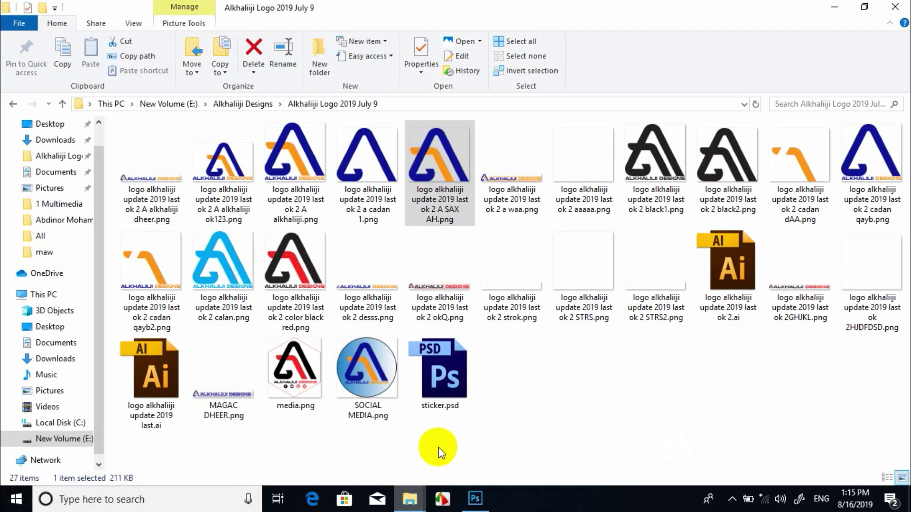
key("BackSpace")
key("BackSpace")
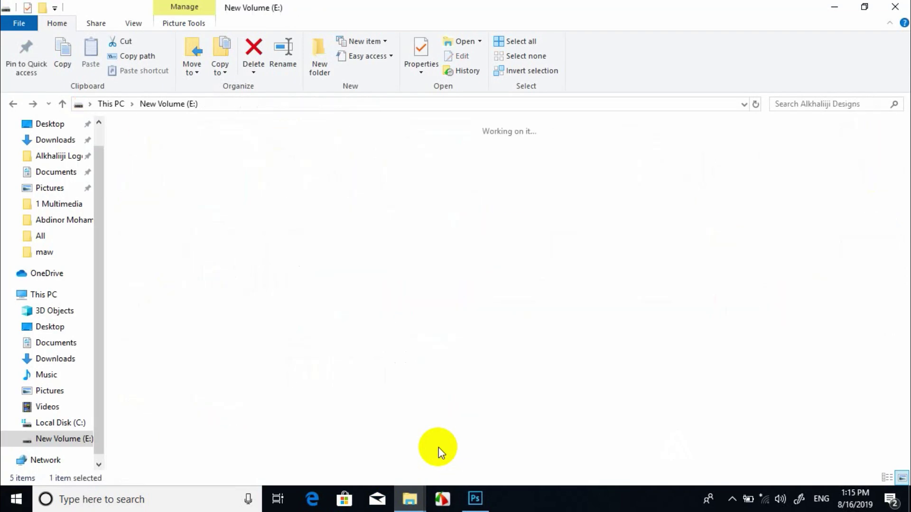
key("Up")
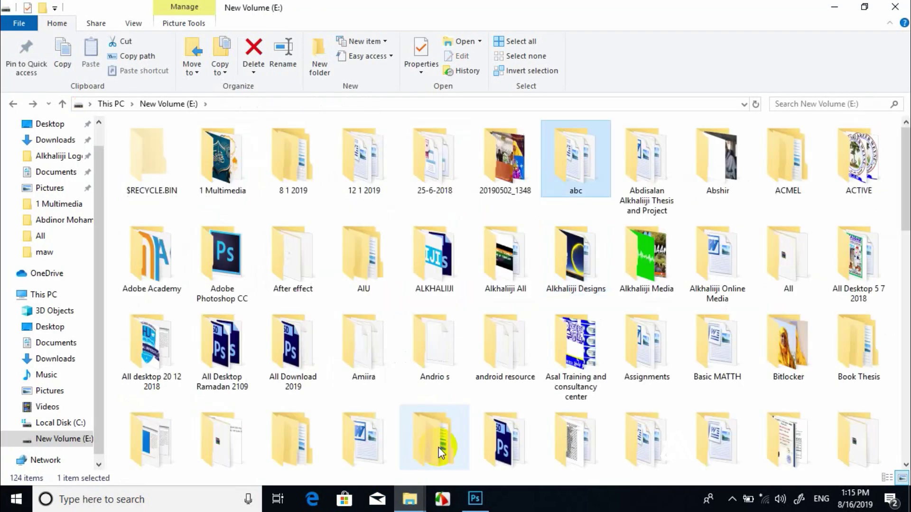
key("Left")
key("Left")
key("Left")
key("Right")
key("Return")
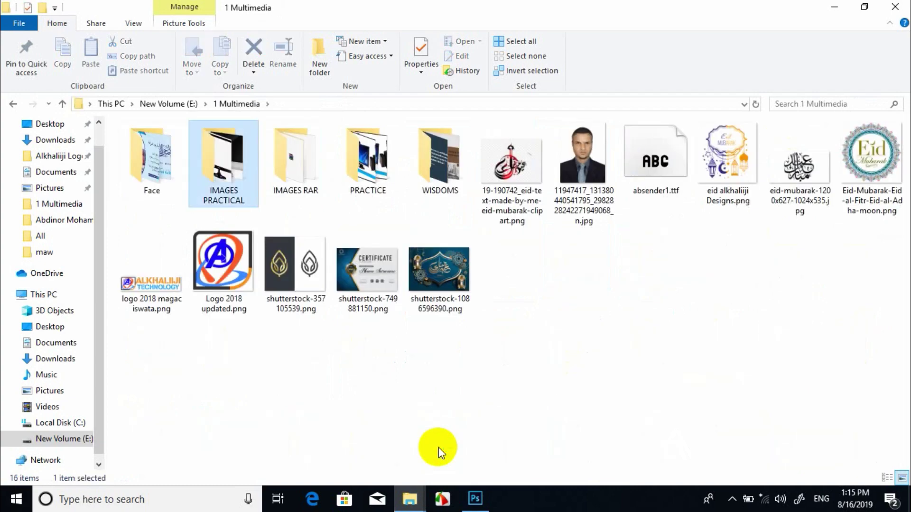
key("Right")
key("Left")
key("Return")
Open the Electronics folder and drag the camera image 1 (1).png toward Photoshop
key("Right")
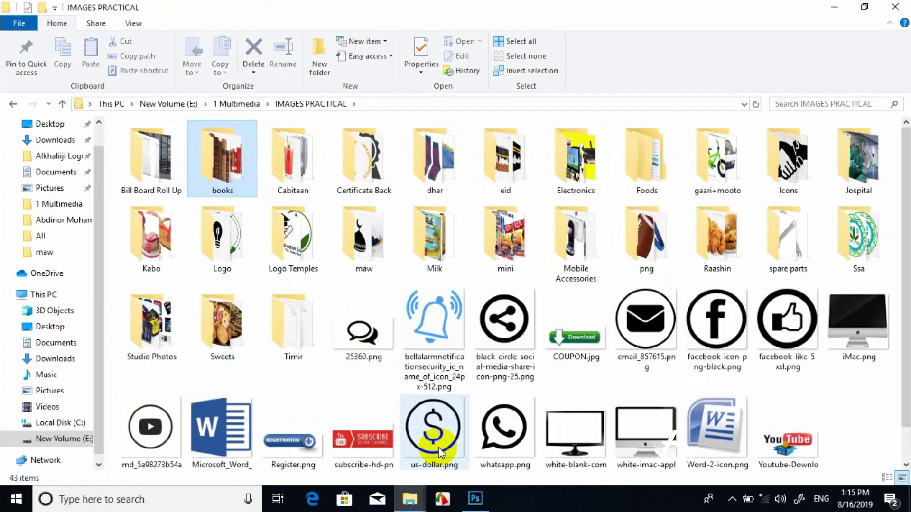
key("Right")
key("Right")
key("Right")
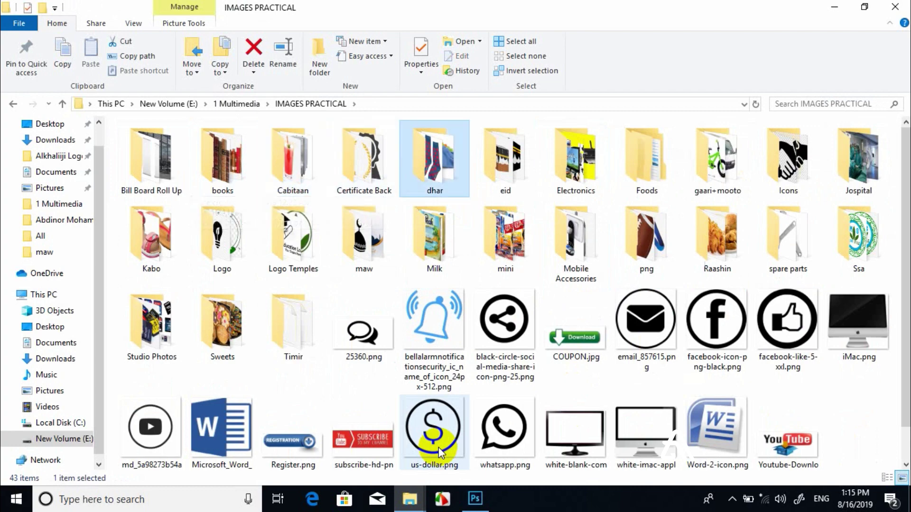
key("Right")
key("Right")
key("Right")
key("Right")
key("Right")
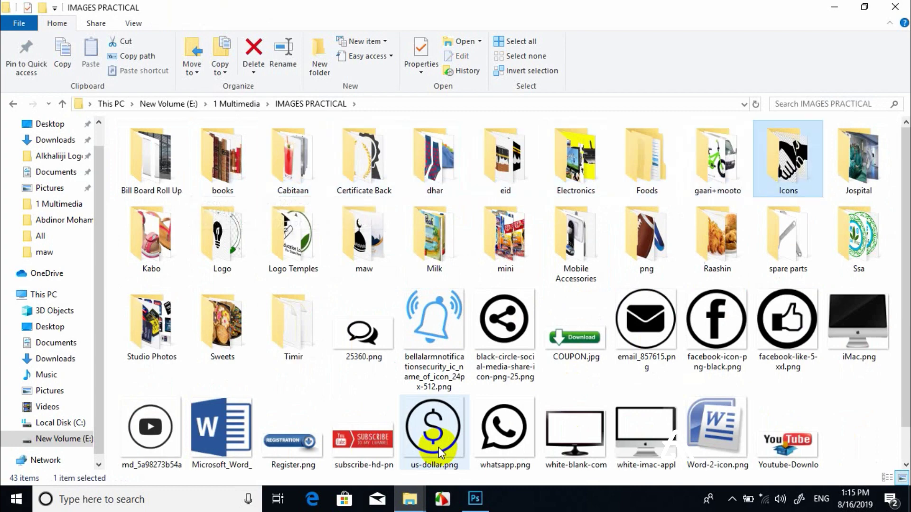
key("Right")
key("Right")
key("Down")
key("Down")
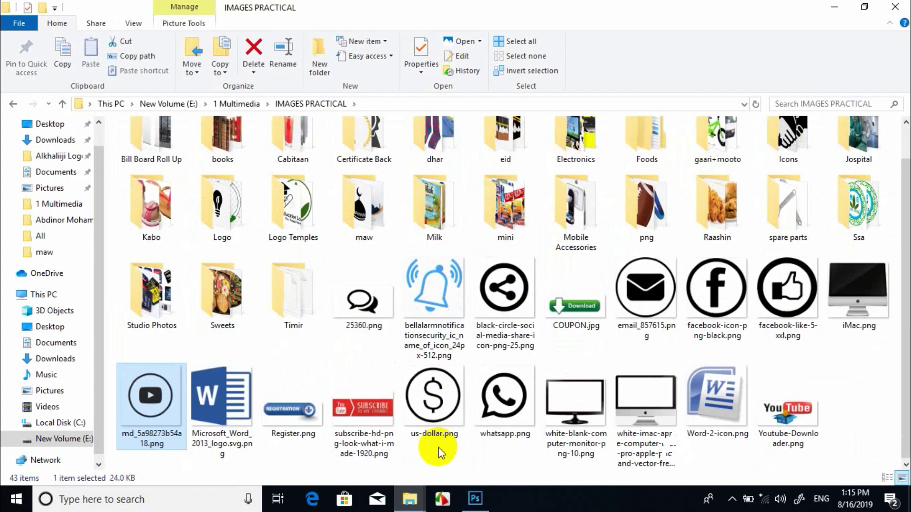
key("Up")
key("Up")
key("Up")
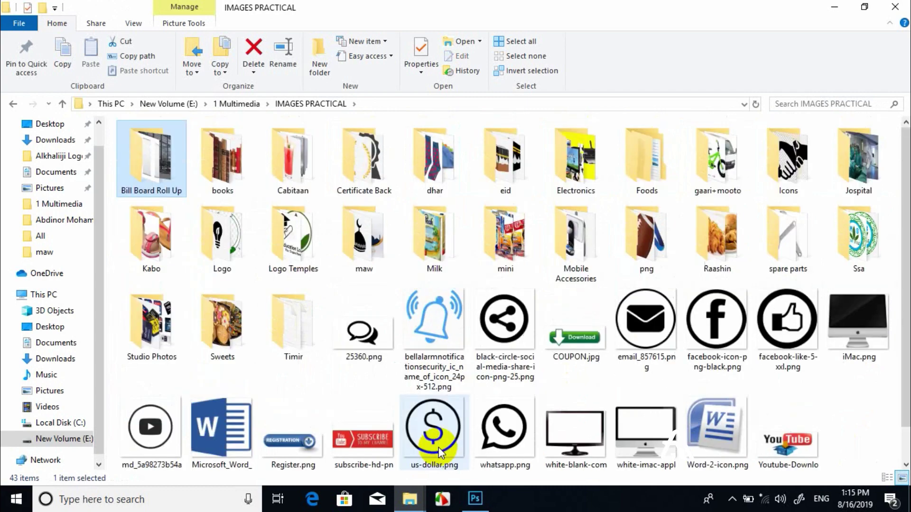
key("Right")
key("Down")
key("Right")
key("Right")
key("Right")
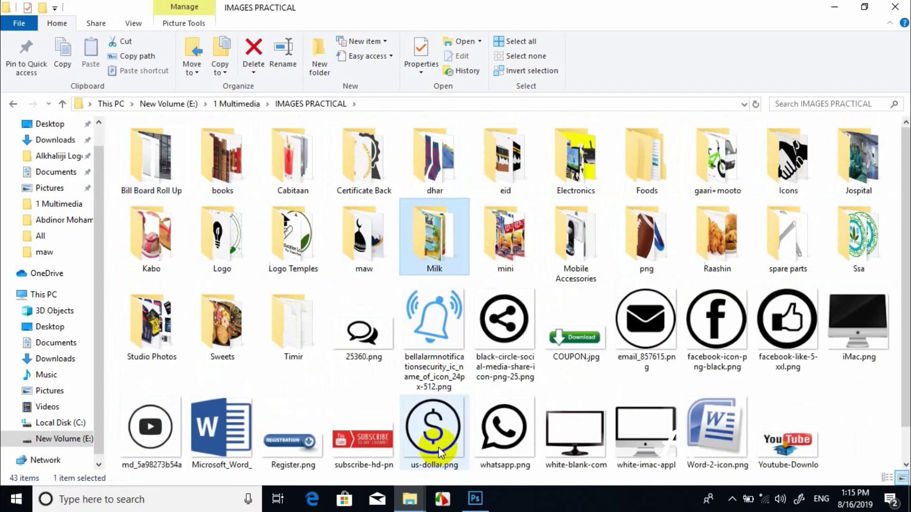
key("Right")
key("Up")
key("Right")
key("Return")
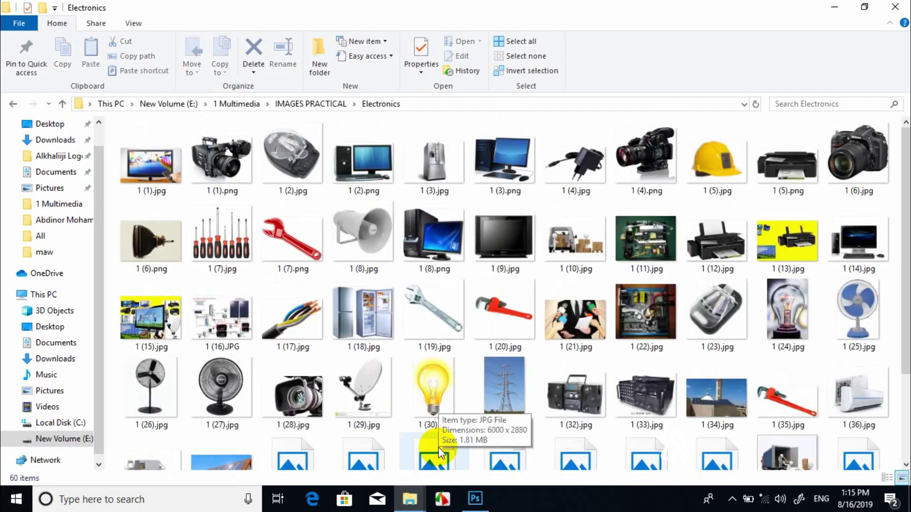
left_click_drag(214, 155, 469, 456)
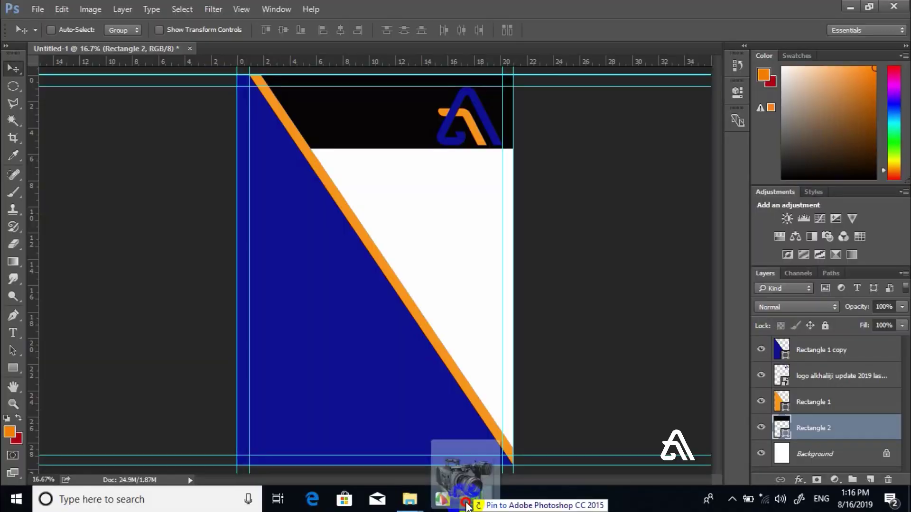
Place the camera image at about 64% and layer it above the navy triangle
left_click_drag(469, 456, 371, 330)
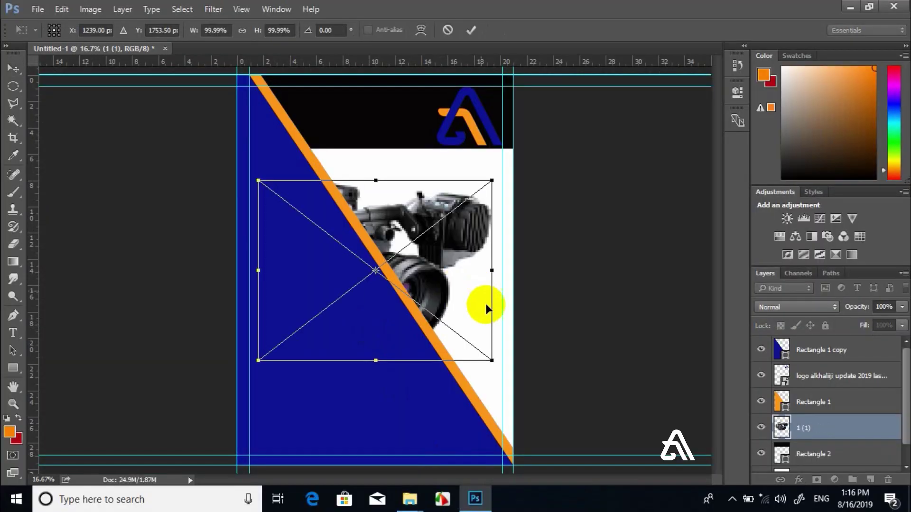
left_click_drag(487, 358, 391, 311)
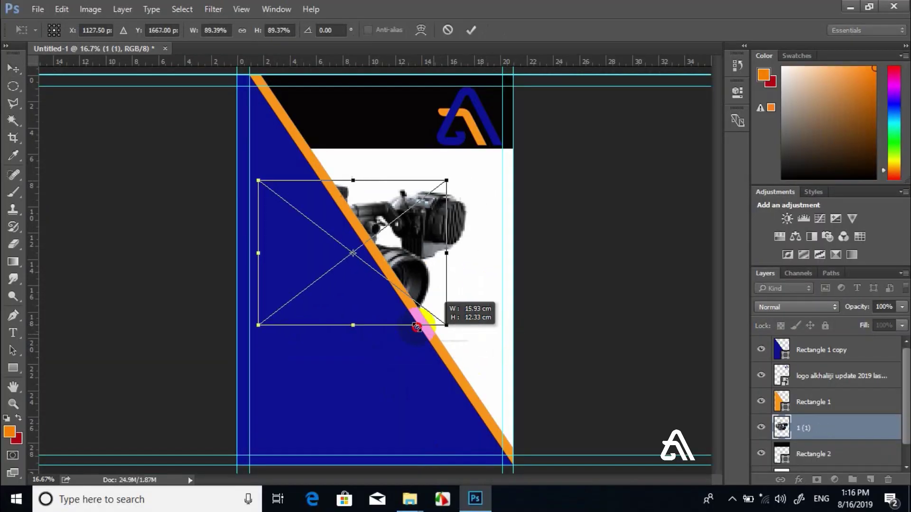
key("Return")
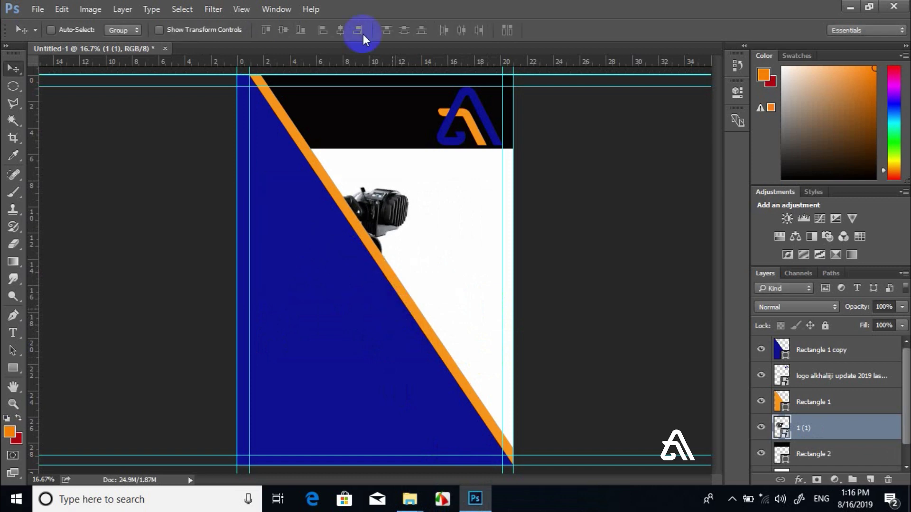
left_click_drag(846, 439, 832, 338)
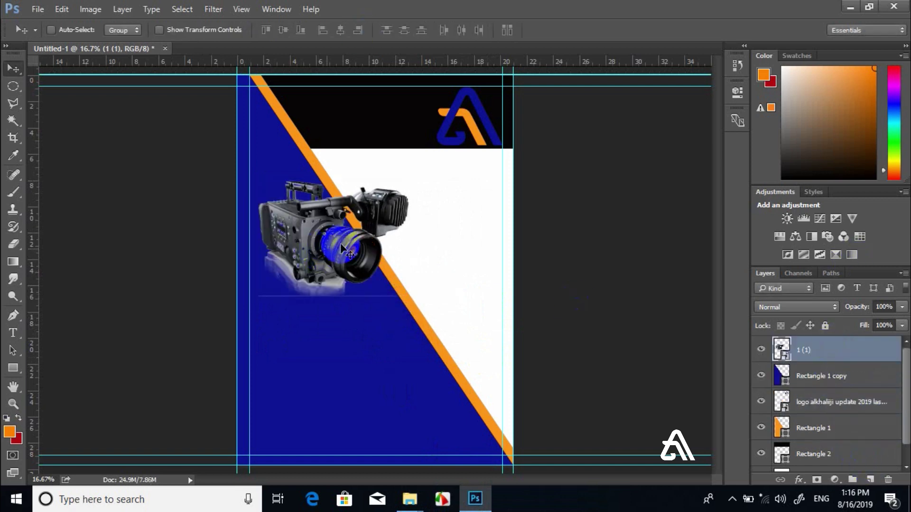
left_click_drag(341, 243, 312, 288)
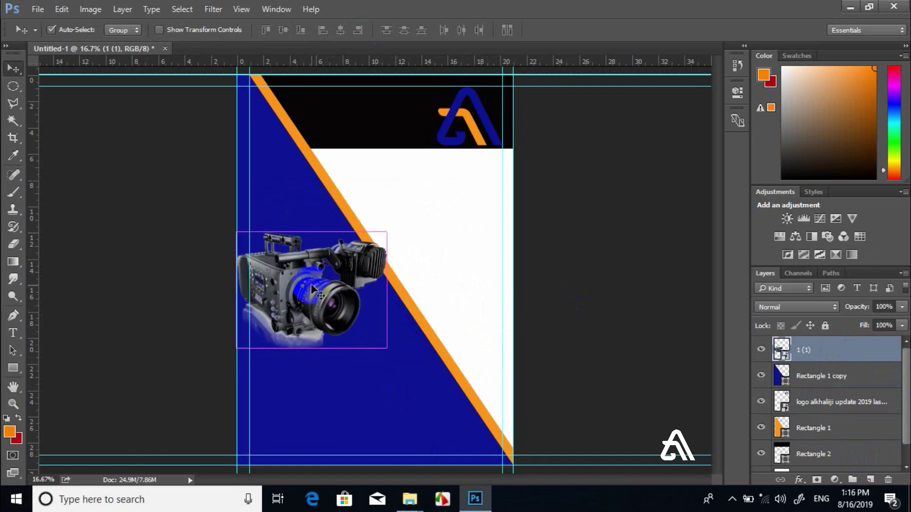
Shrink the camera to about 48% and position it on the triangle's upper left
key("ctrl+t")
left_click_drag(385, 348, 341, 319)
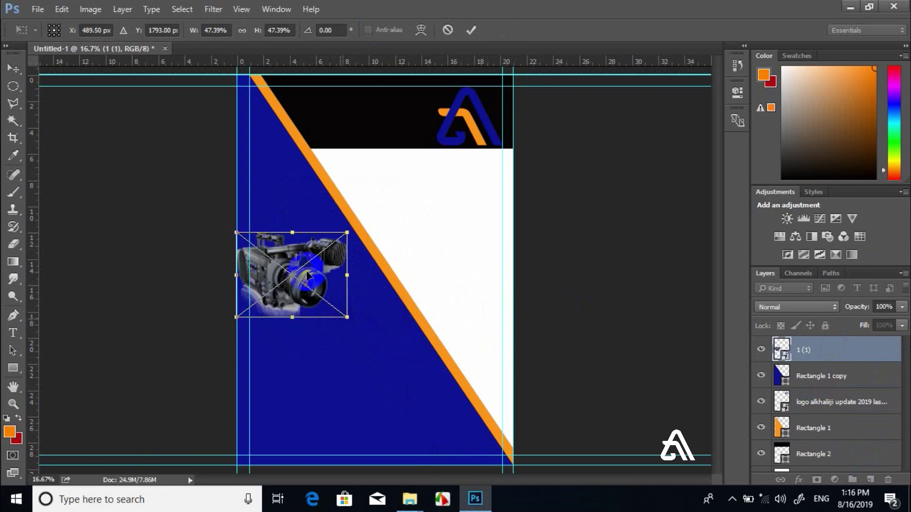
left_click_drag(298, 275, 330, 283)
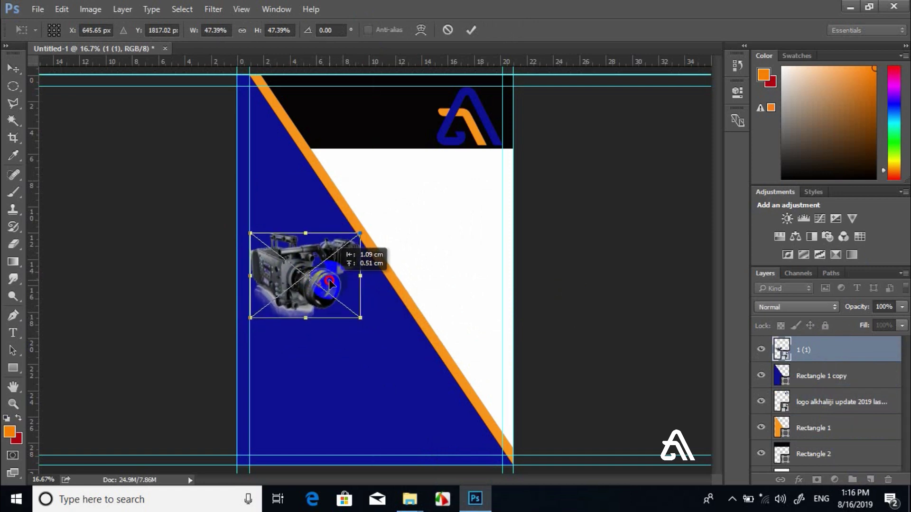
key("Return")
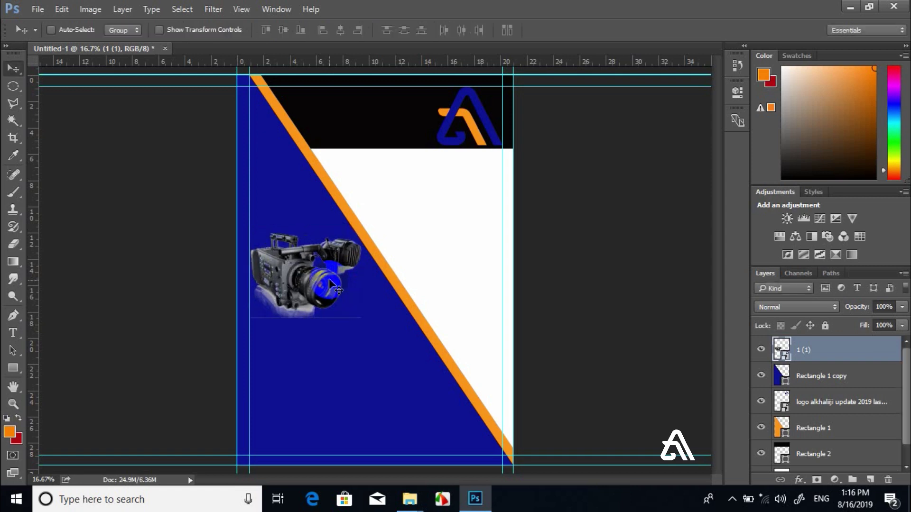
left_click(409, 499)
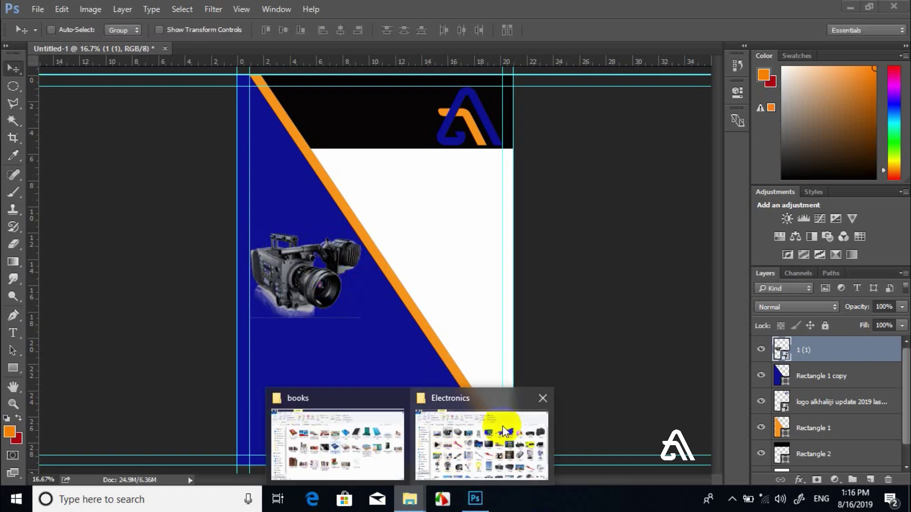
Browse the Electronics folder thumbnails and drag the Nikon photo 1 (6).jpg into Photoshop
left_click(504, 432)
left_click(365, 167)
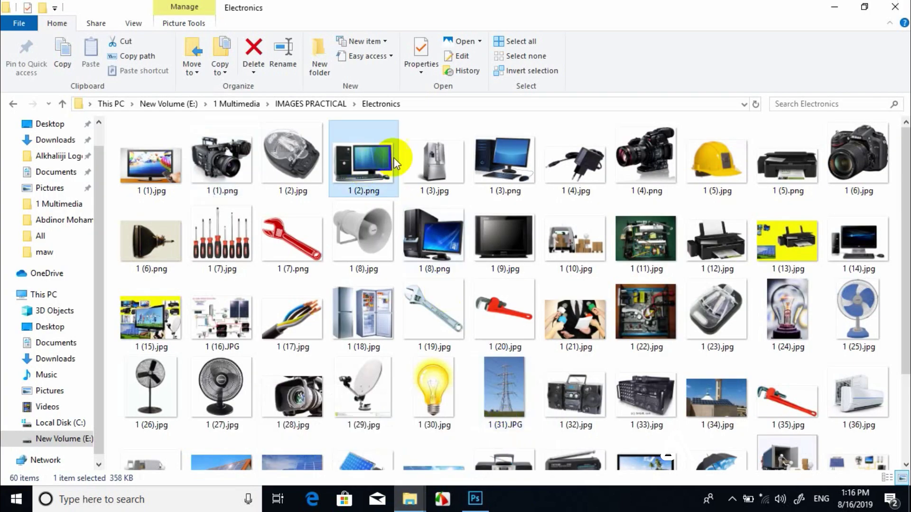
left_click(505, 245)
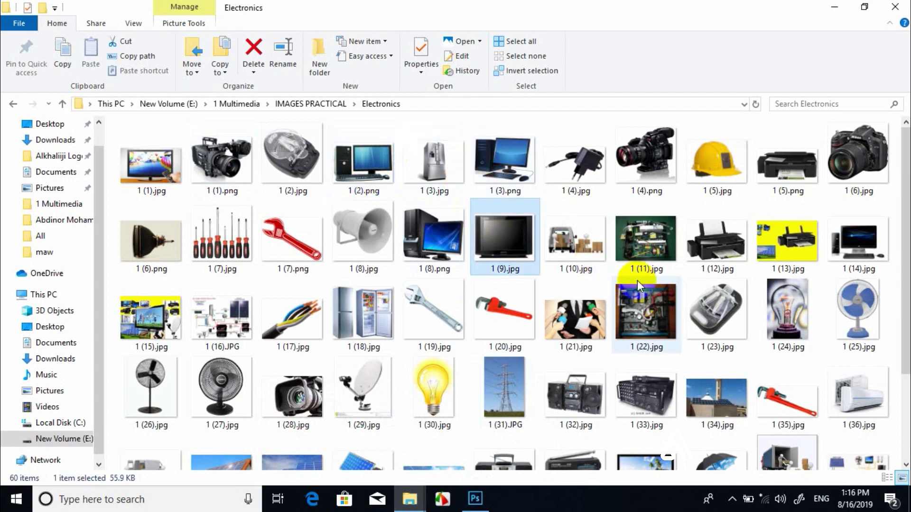
left_click(706, 305)
key("Down")
key("Down")
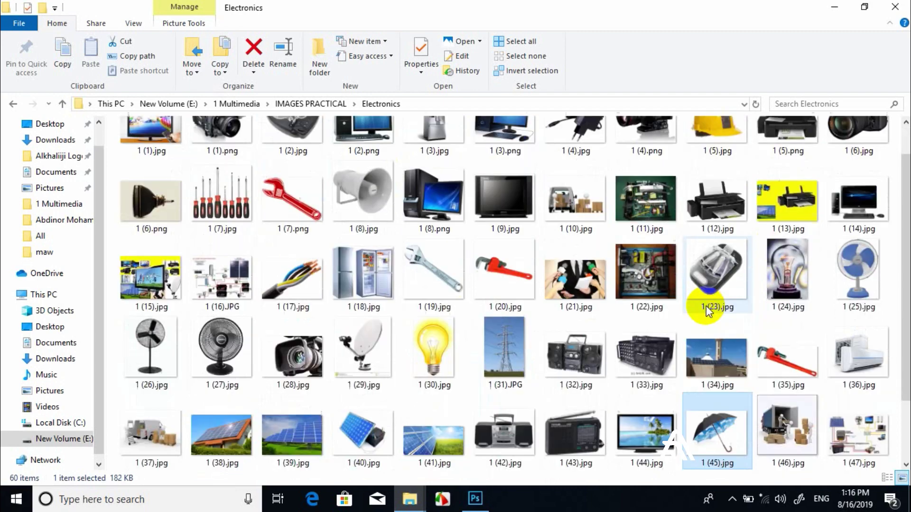
key("Down")
key("Up")
key("Up")
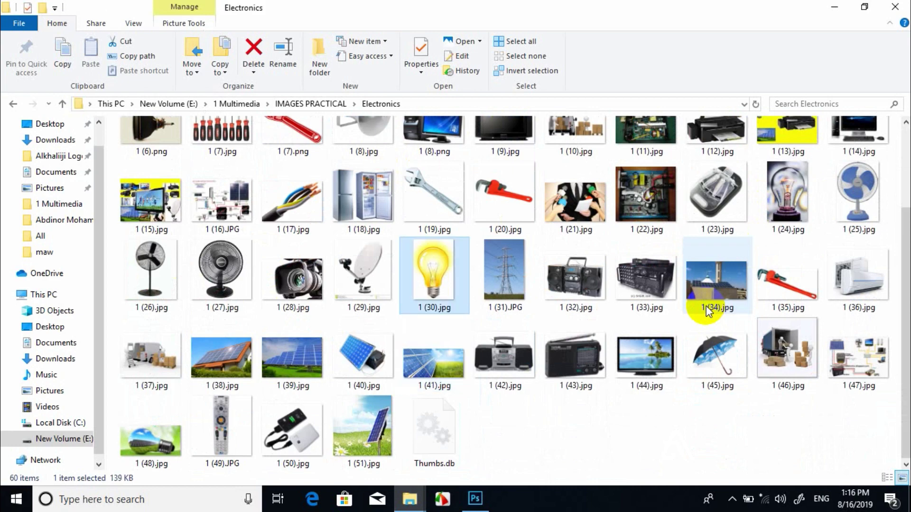
key("Up")
key("Up")
key("Up")
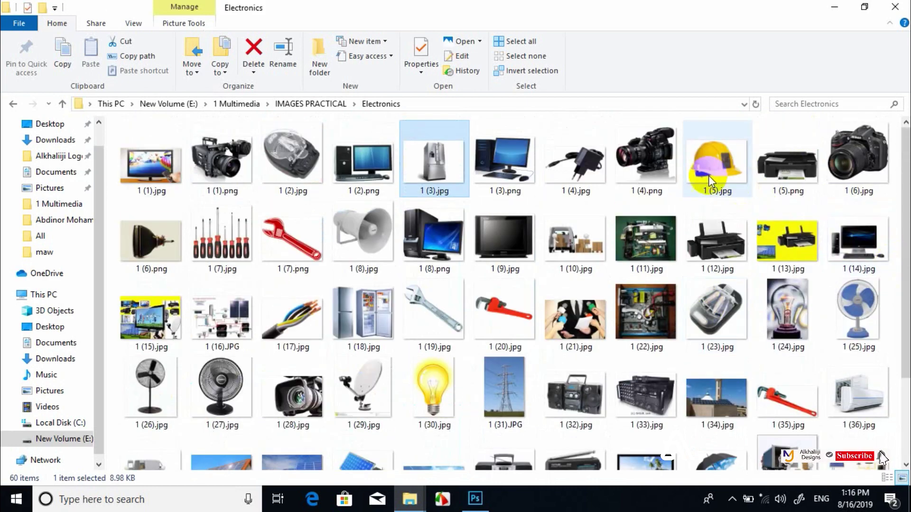
left_click(670, 158)
mouse_move(838, 148)
left_mouse_down()
mouse_move(486, 504)
mouse_move(334, 51)
mouse_move(301, 267)
left_mouse_up()
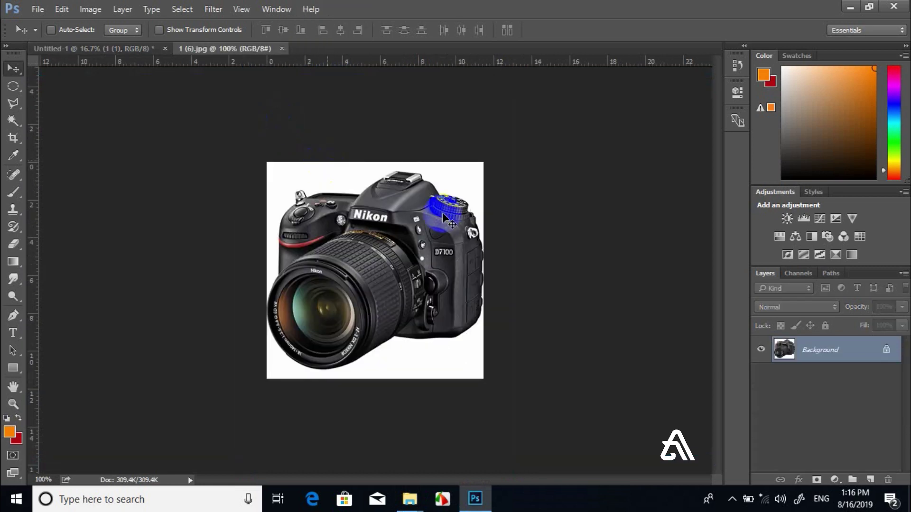
Unlock the Nikon photo's Background layer and Magic Wand-delete all its white background
double_click(849, 349)
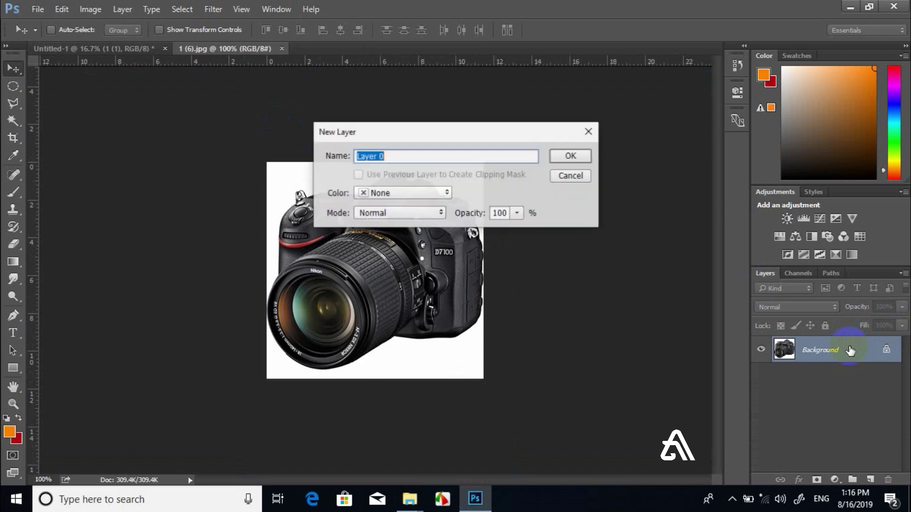
key("Return")
left_click(11, 120)
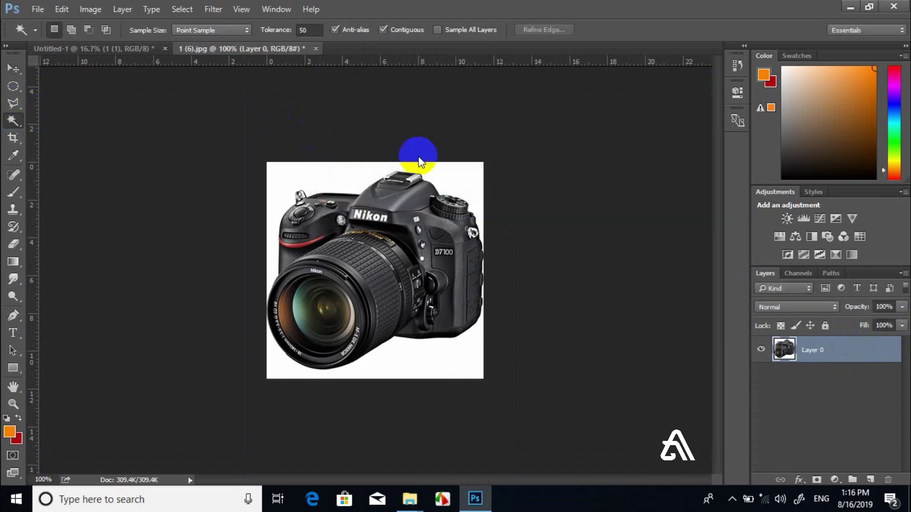
left_click(331, 176)
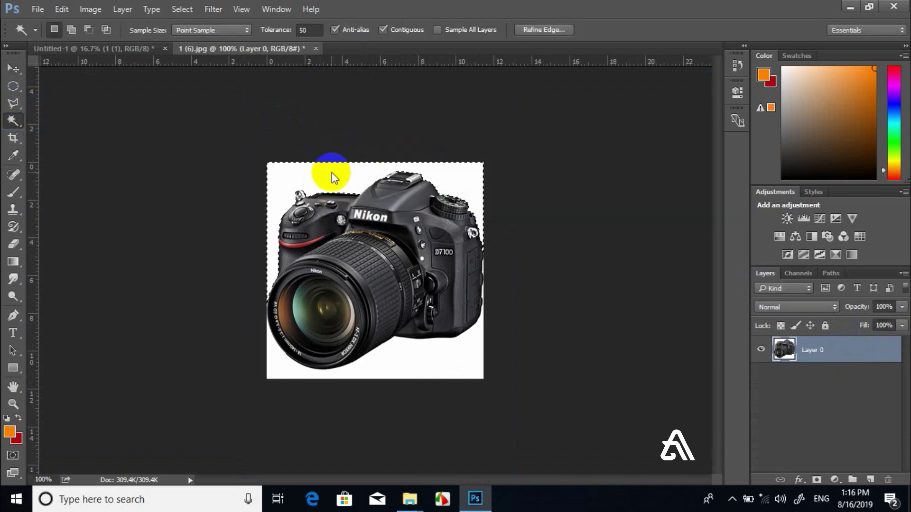
key("Delete")
left_click(416, 327)
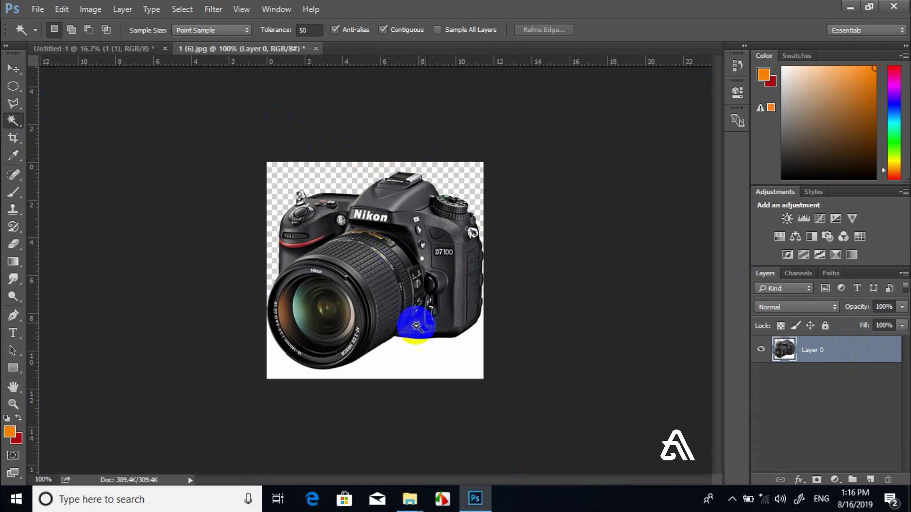
left_click(414, 353)
key("Delete")
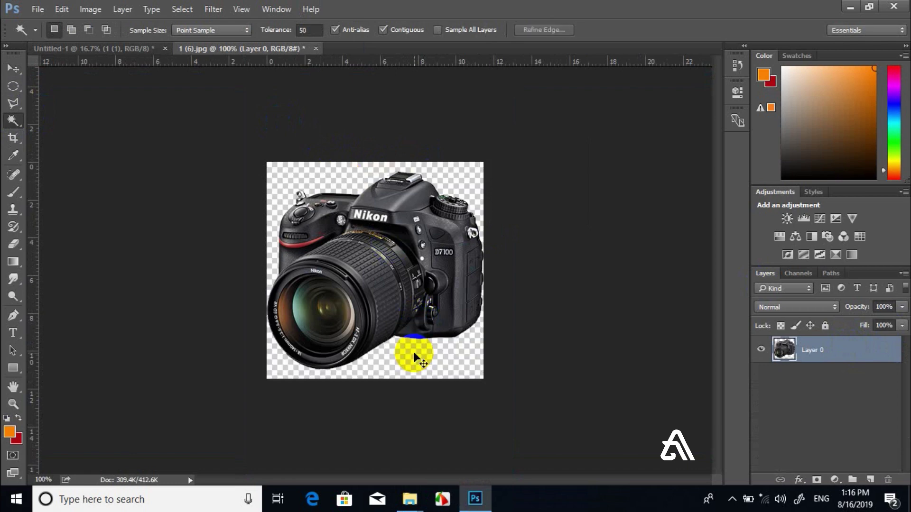
Move the cutout Nikon camera onto the cover document as Layer 1, below the cinema camera
left_click(13, 68)
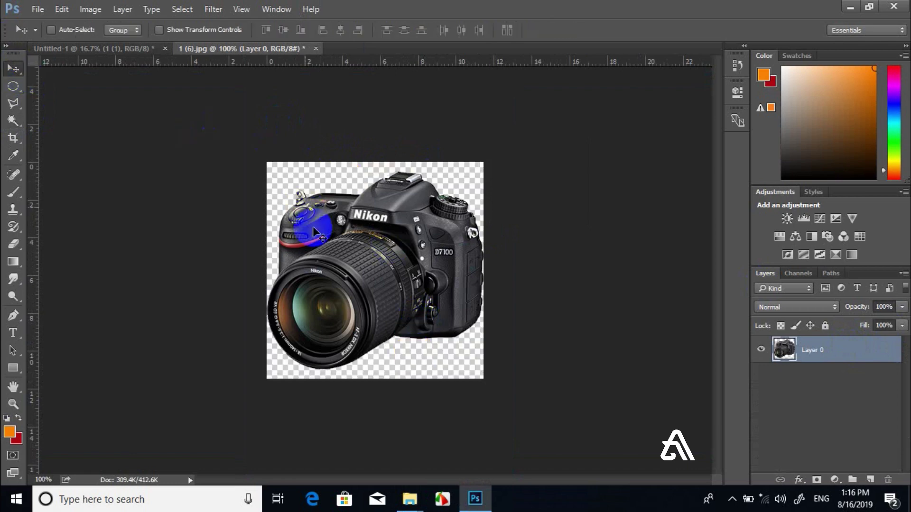
left_click_drag(242, 167, 120, 45)
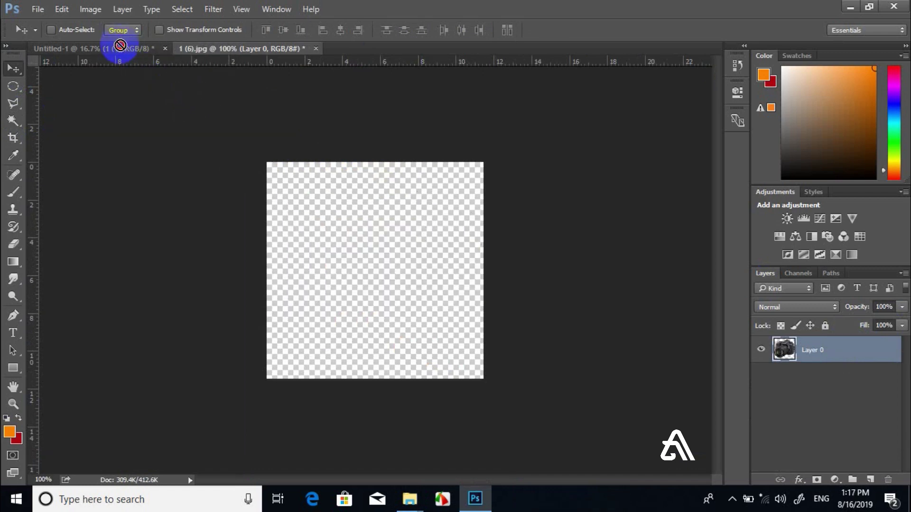
mouse_move(120, 45)
left_mouse_down()
mouse_move(365, 389)
mouse_move(298, 356)
left_mouse_up()
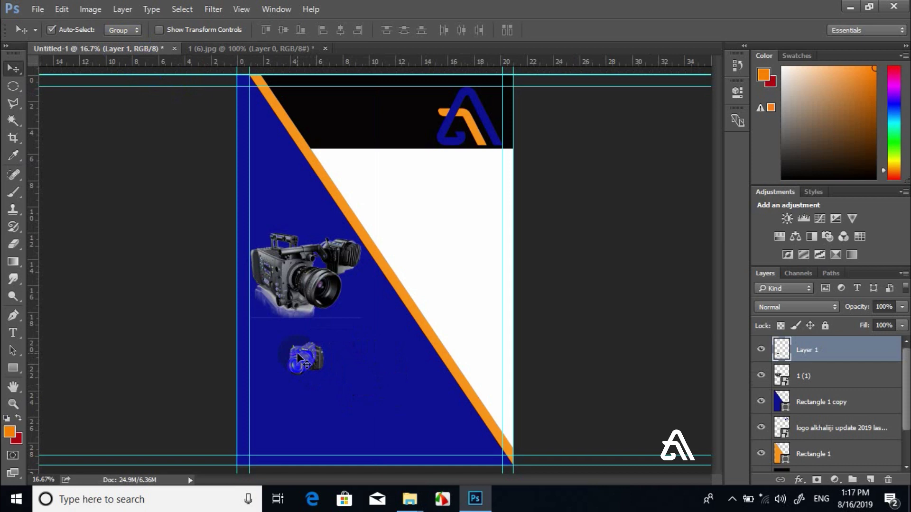
key("ctrl+t")
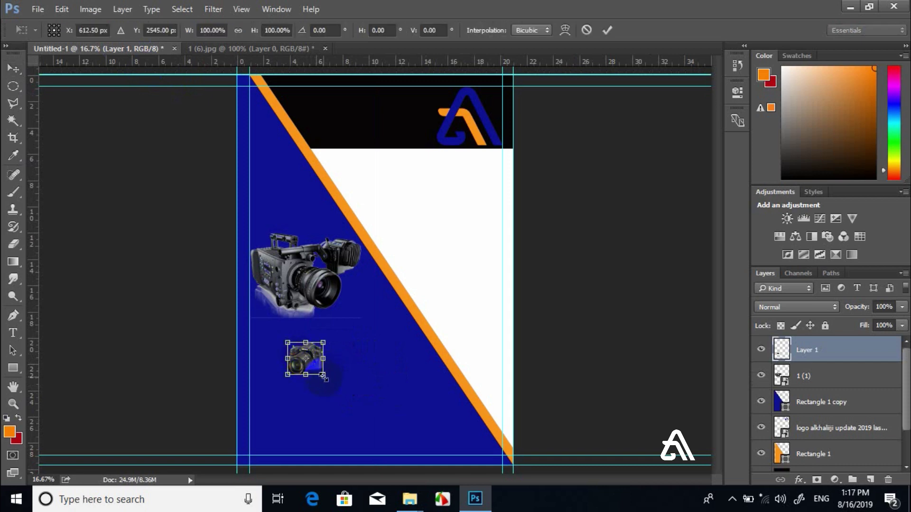
Enlarge the Nikon camera to about 323% and move it up beneath the cinema camera
left_click_drag(341, 400, 396, 459)
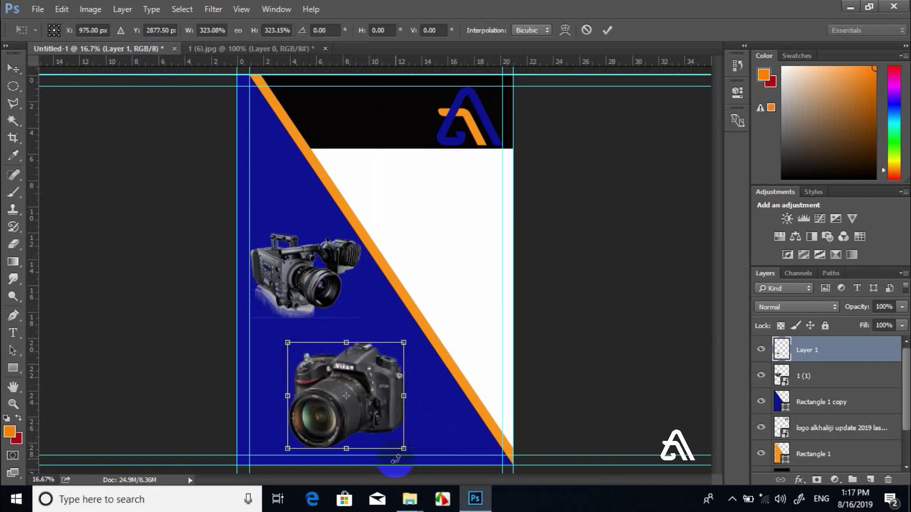
key("Return")
left_click_drag(373, 391, 376, 351)
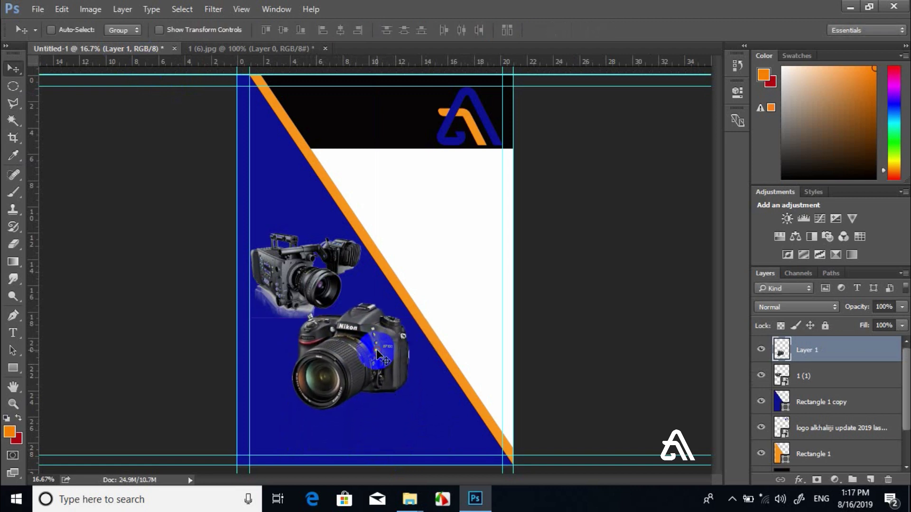
Add 'ALKHALIJI DESIGNS' text near the cover's bottom and shift it onto the blue panel
left_click(12, 335)
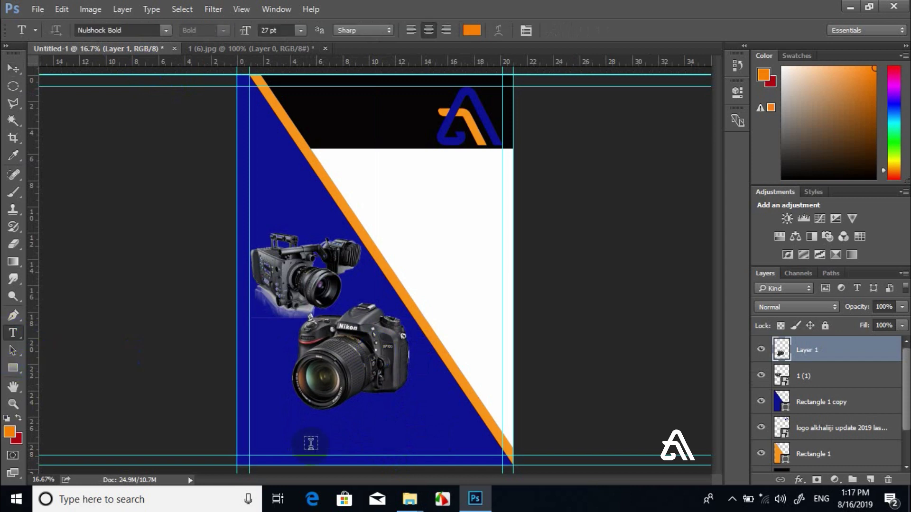
left_click(270, 432)
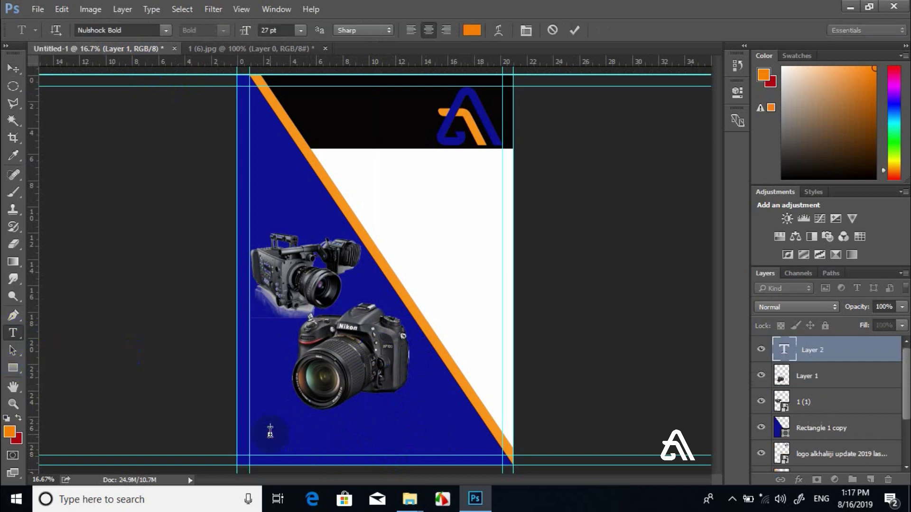
type("A")
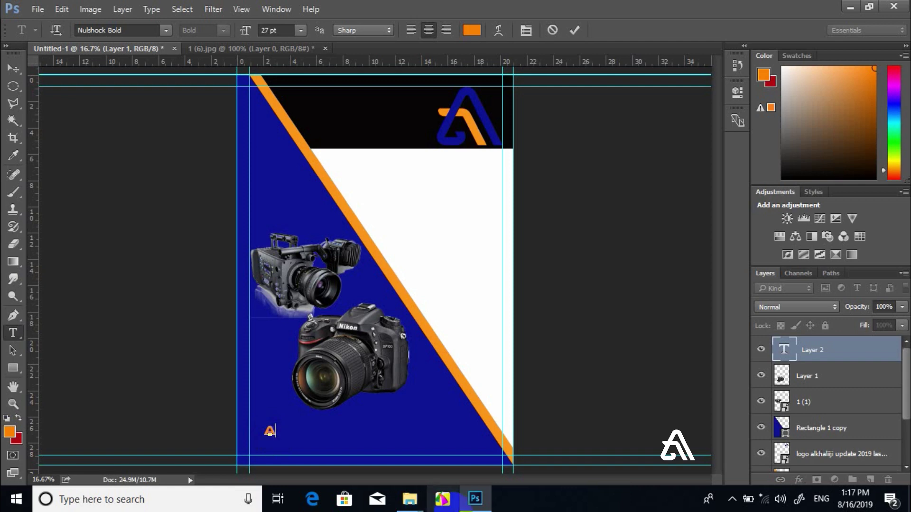
type("LKHALI")
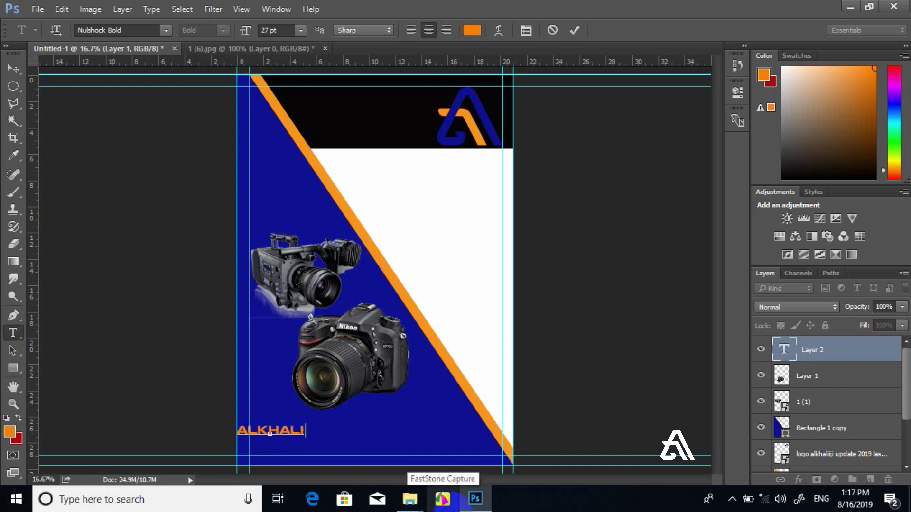
type("JI DES")
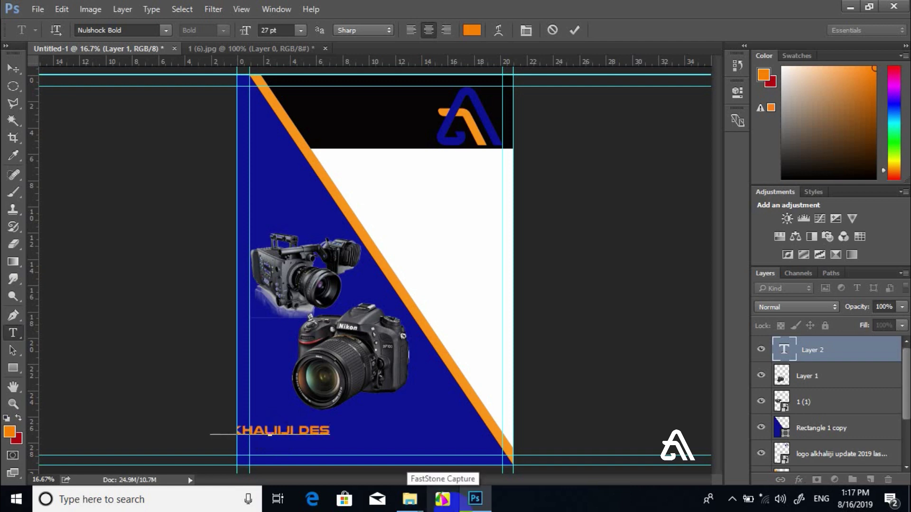
type("IGNS")
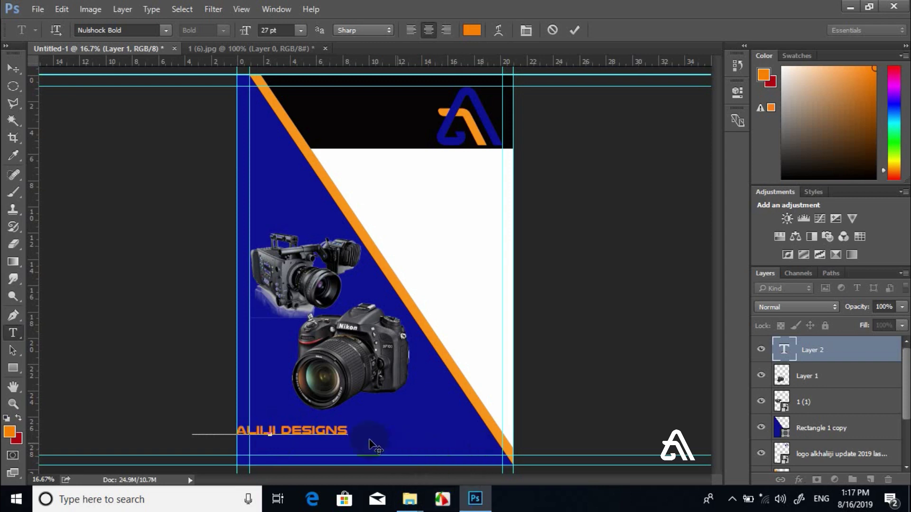
left_click_drag(380, 444, 450, 446)
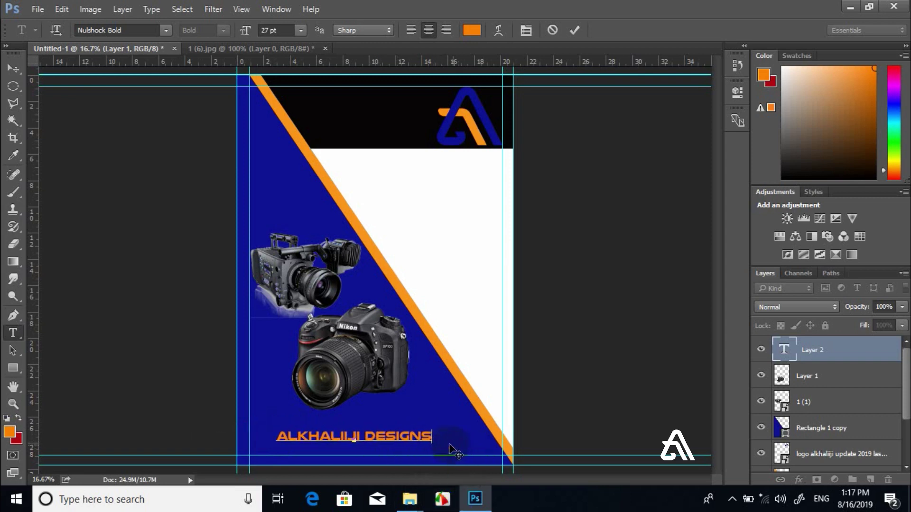
Insert 'F Y T I' before ALKHALIJI DESIGNS and select those four letters
left_click(284, 441)
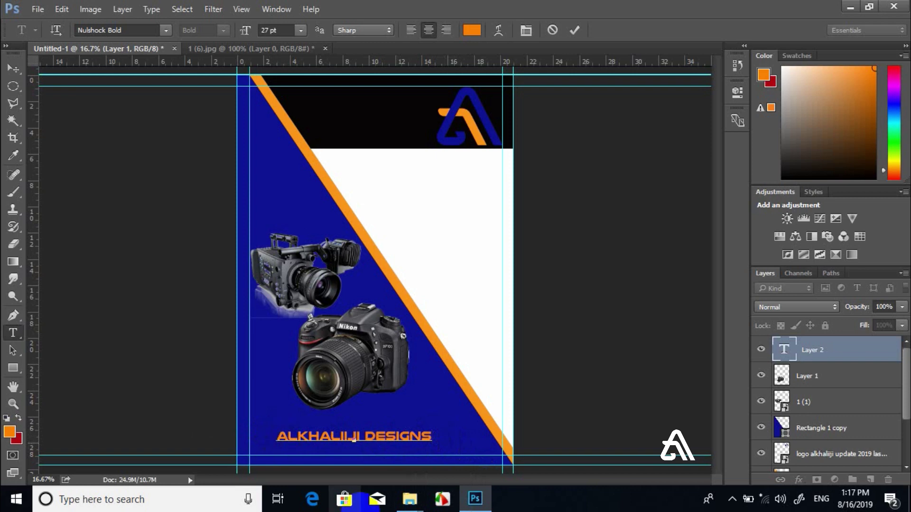
type("F T")
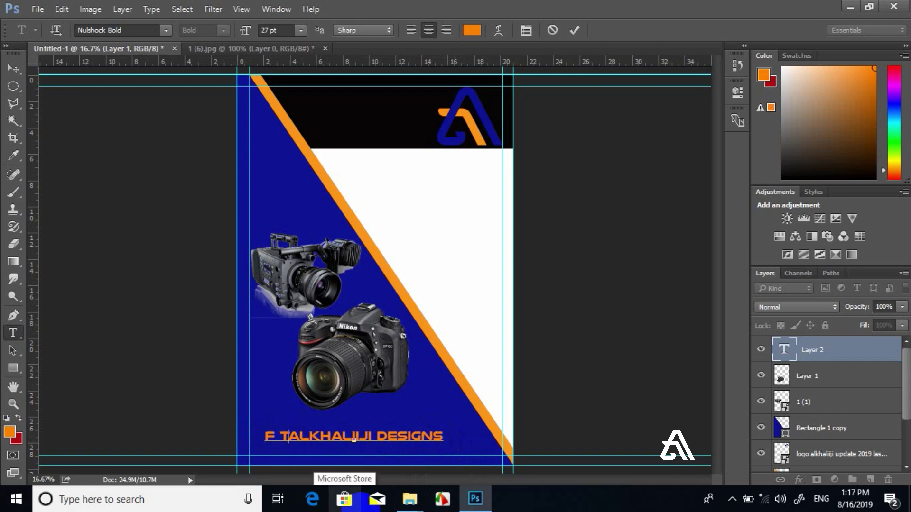
key("BackSpace")
type("Y ")
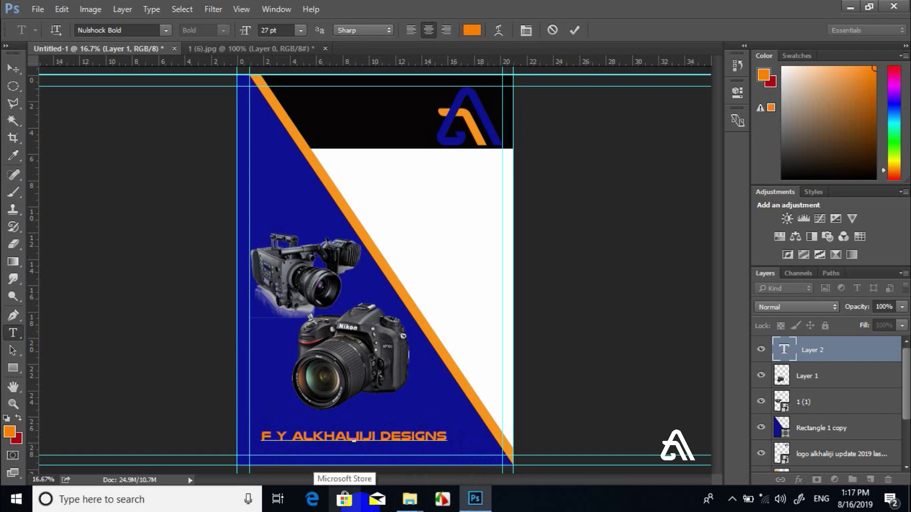
type("T ")
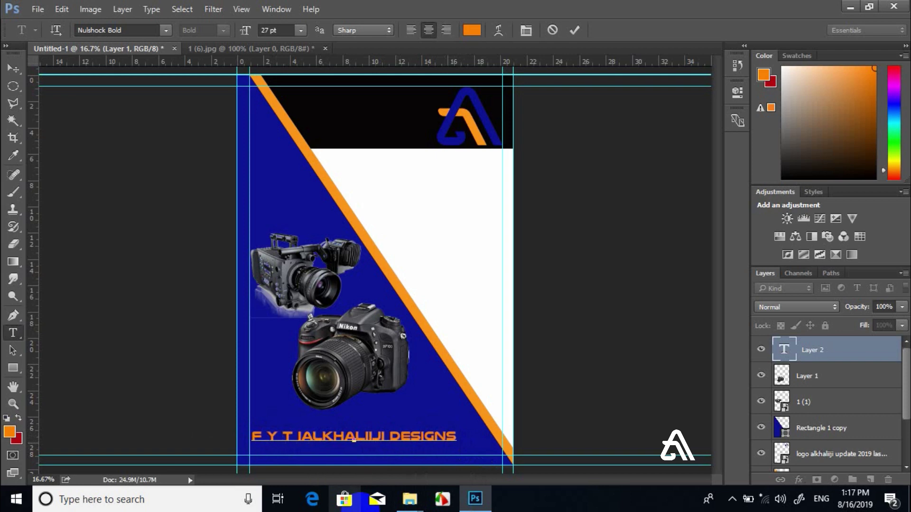
type("I")
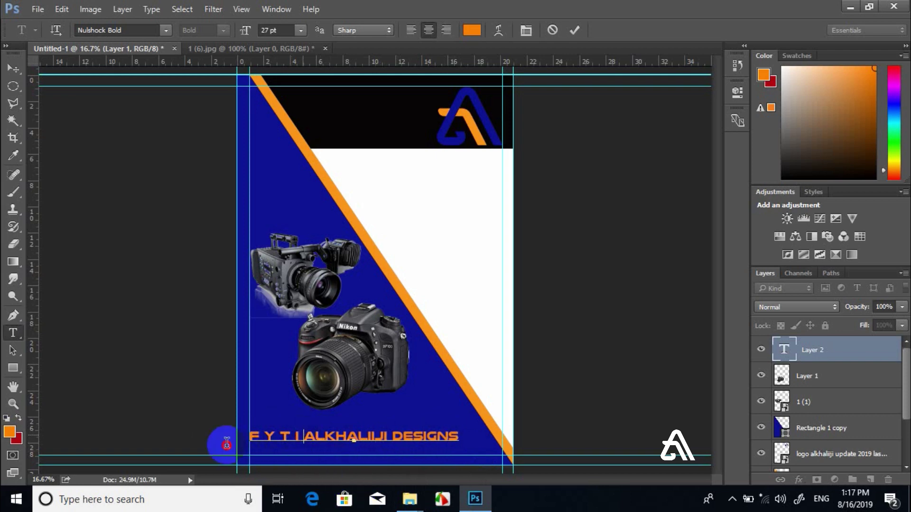
left_click(247, 435)
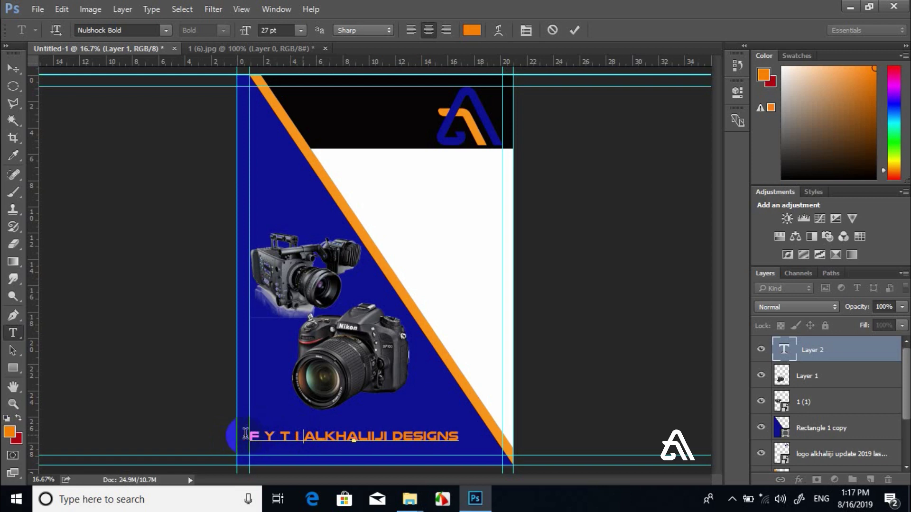
left_click_drag(295, 431, 311, 432)
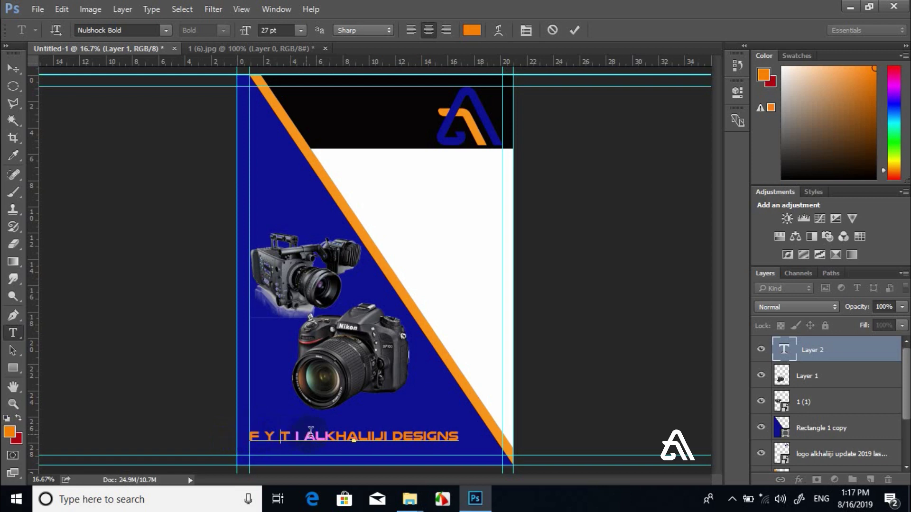
left_click(218, 428)
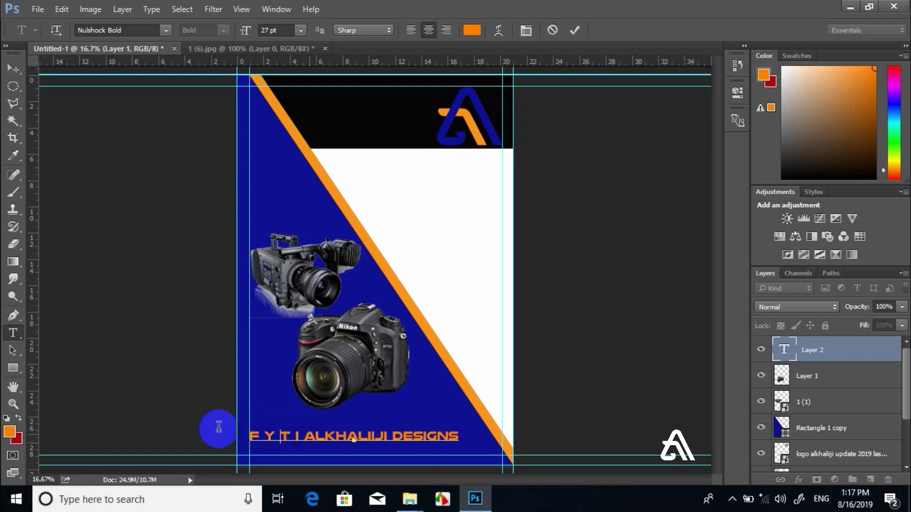
left_click(219, 428, "shift")
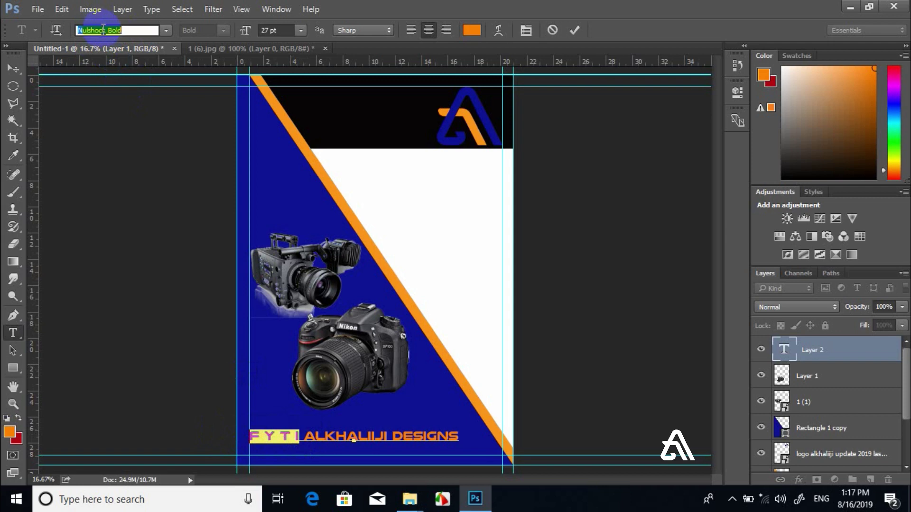
Set the F Y T I letters to Social Circles Regular and commit the text layer
type("s")
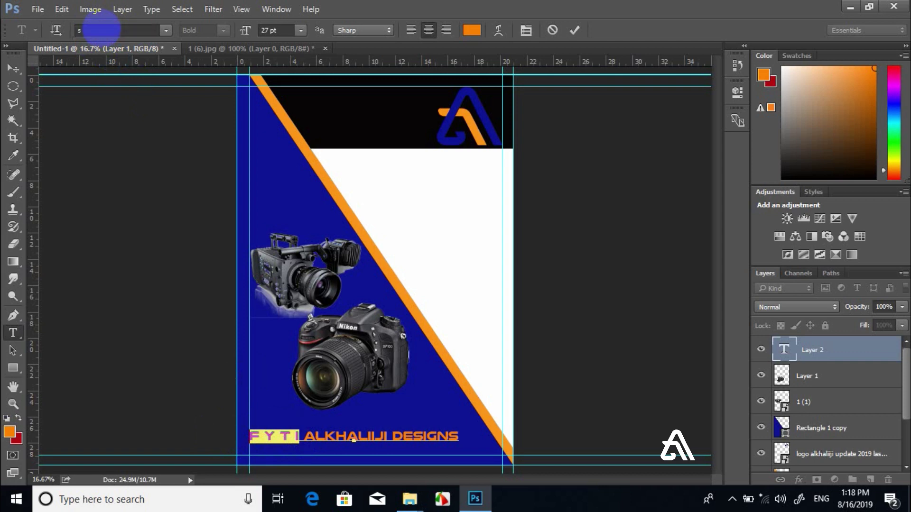
type("oc")
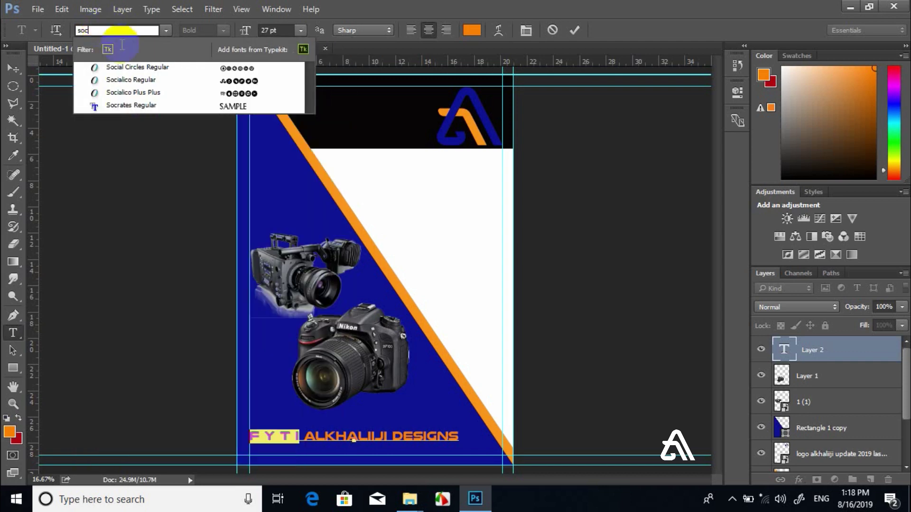
left_click(127, 67)
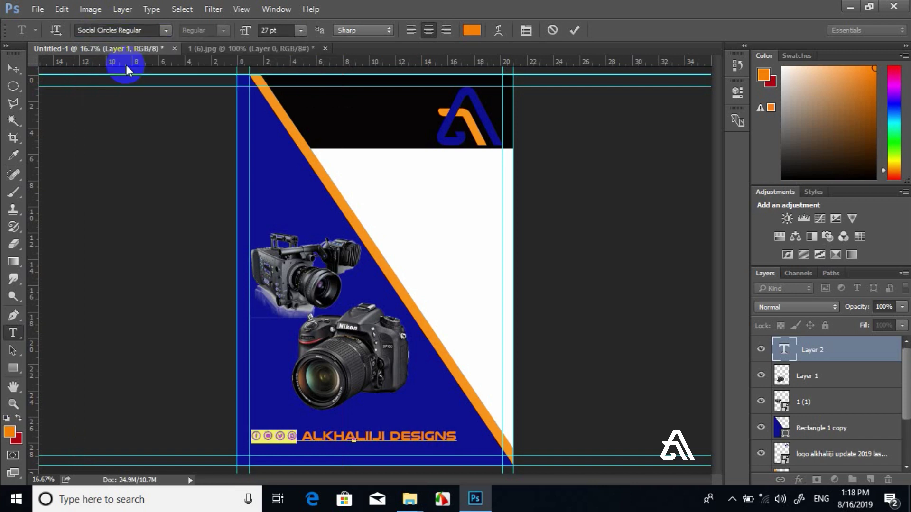
left_click(286, 436)
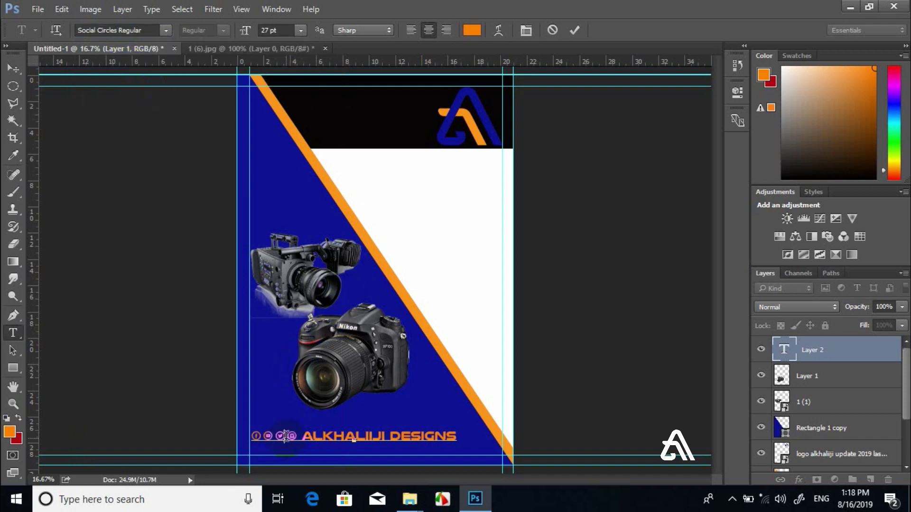
left_click(574, 32)
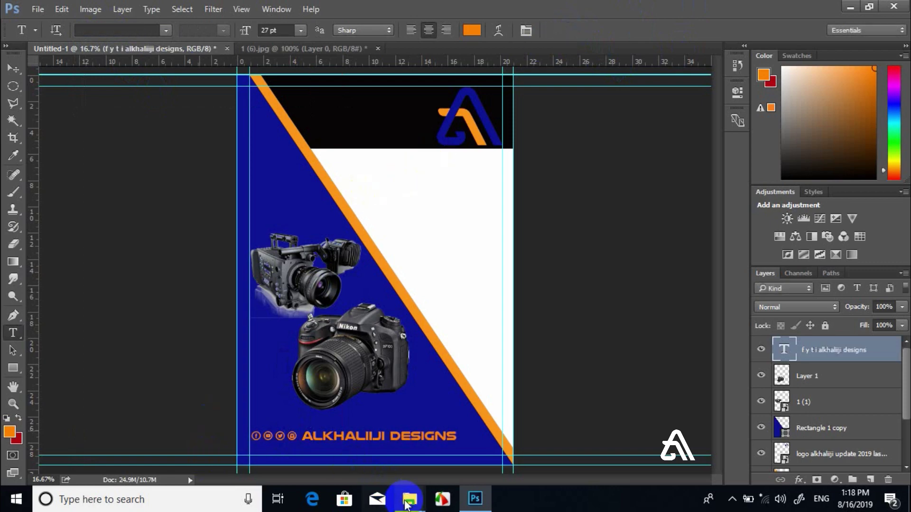
Look at the book images on New Volume (E:), then return to the cover document
mouse_move(409, 500)
left_click(346, 434)
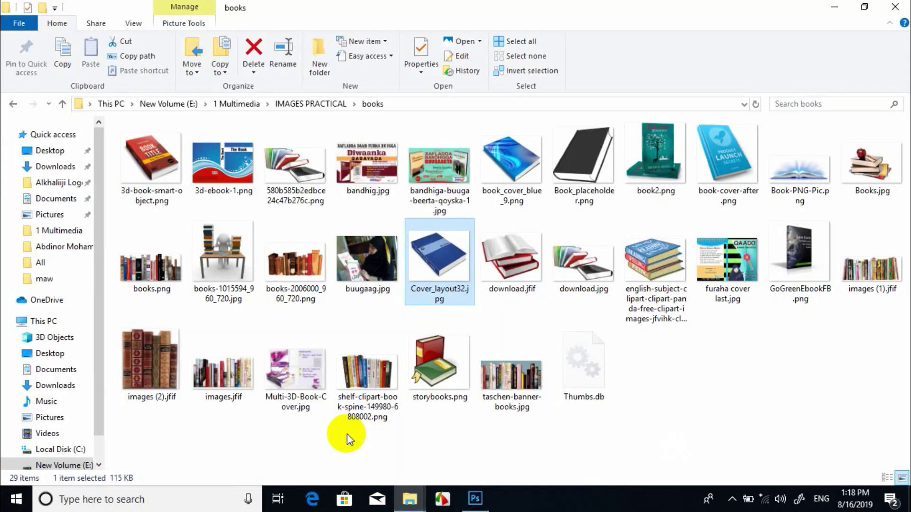
left_click(63, 466)
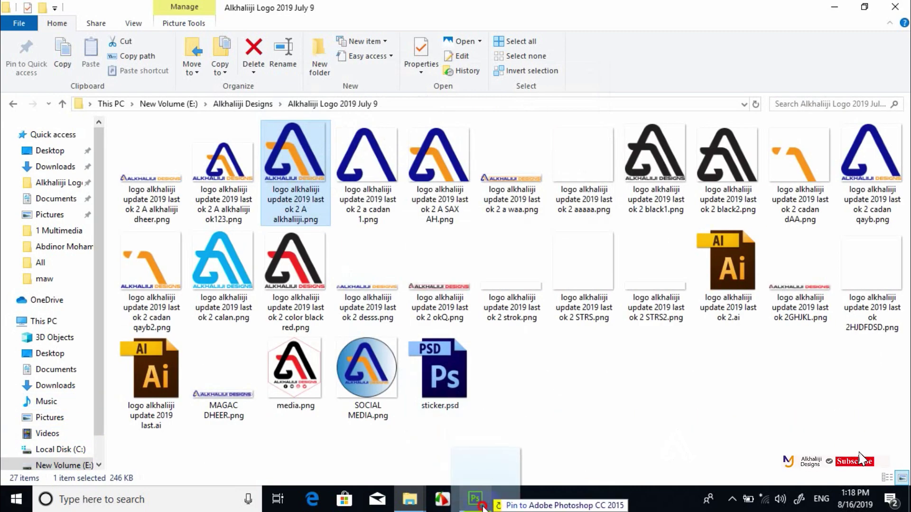
left_click(476, 502)
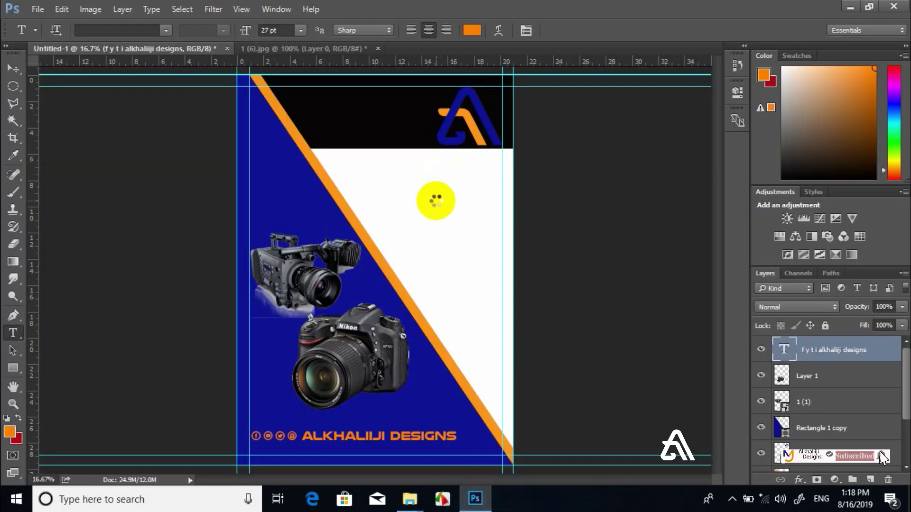
Shrink and move the placed ALKHALIJI logo onto the white area, undoing the extra shrink
left_click_drag(469, 364, 415, 311)
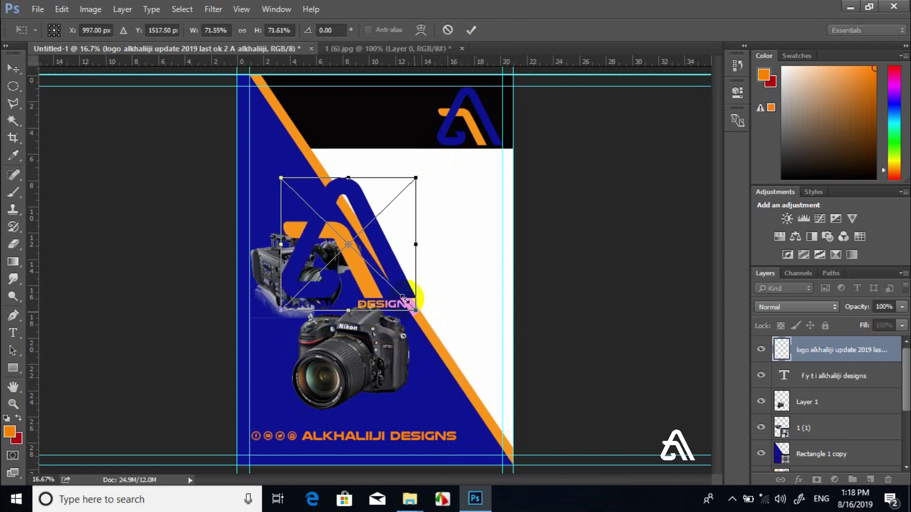
left_click_drag(381, 266, 458, 253)
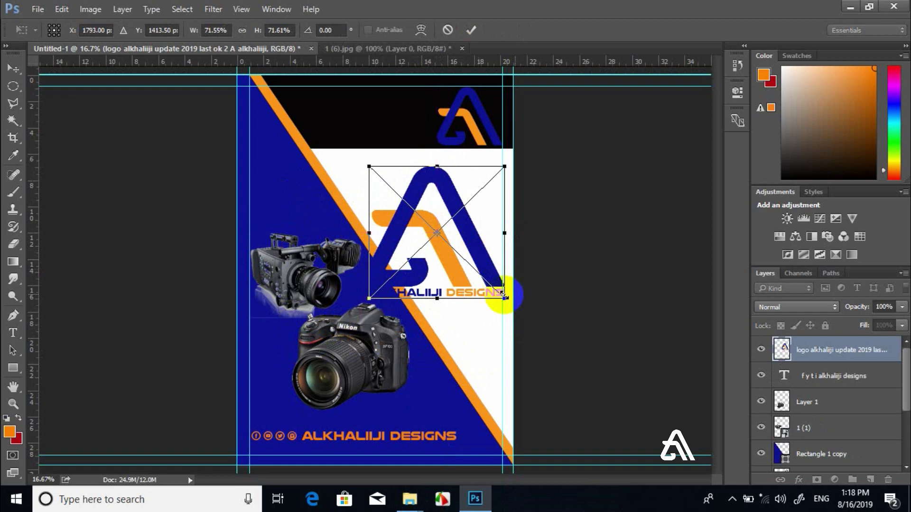
left_click_drag(501, 297, 464, 270)
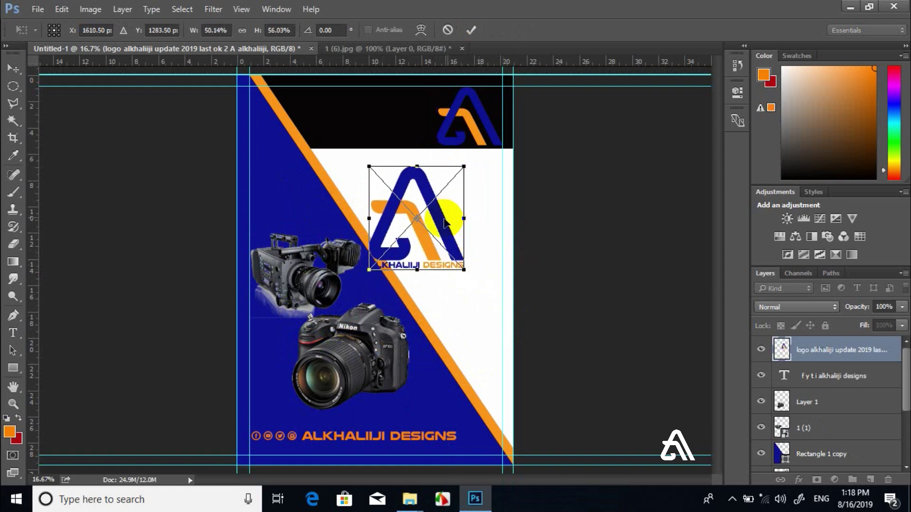
key("ctrl+z")
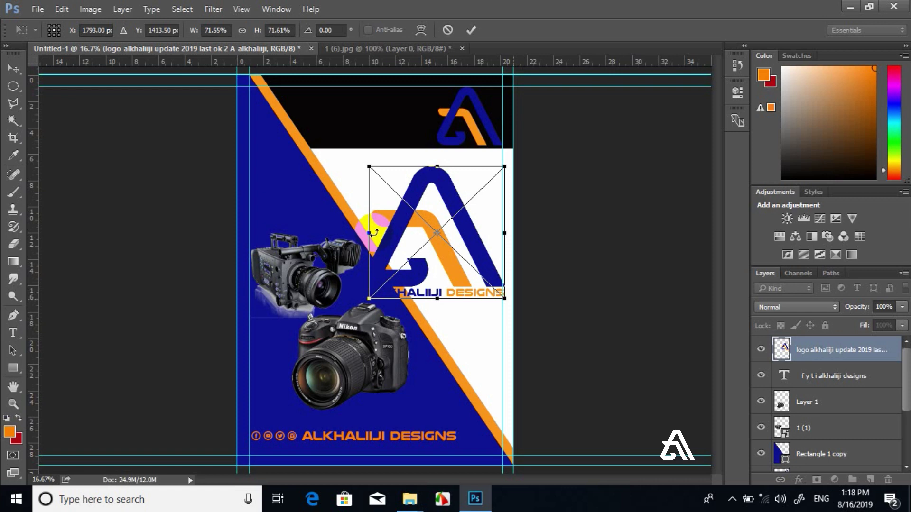
key("t")
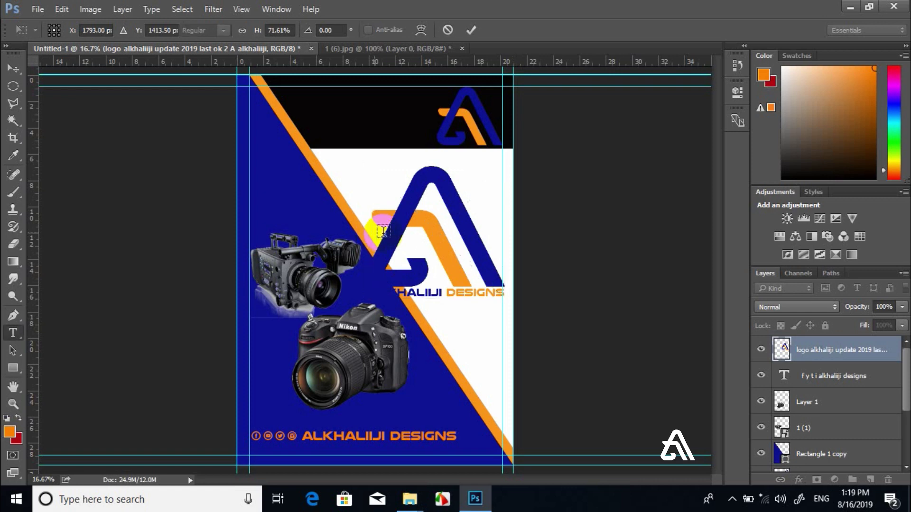
Rescale the logo to about 57% and move it against the cover's right edge
left_click(9, 70)
key("ctrl+t")
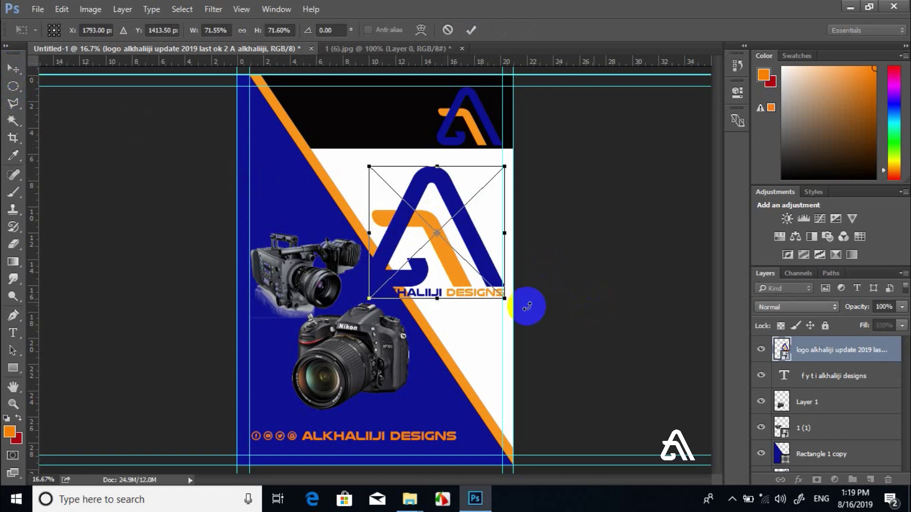
left_click_drag(502, 297, 477, 273)
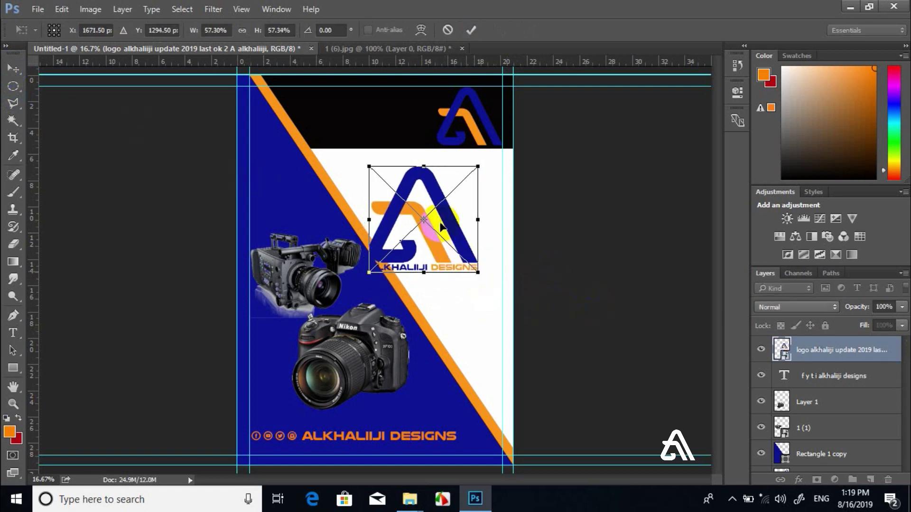
left_click_drag(434, 225, 465, 228)
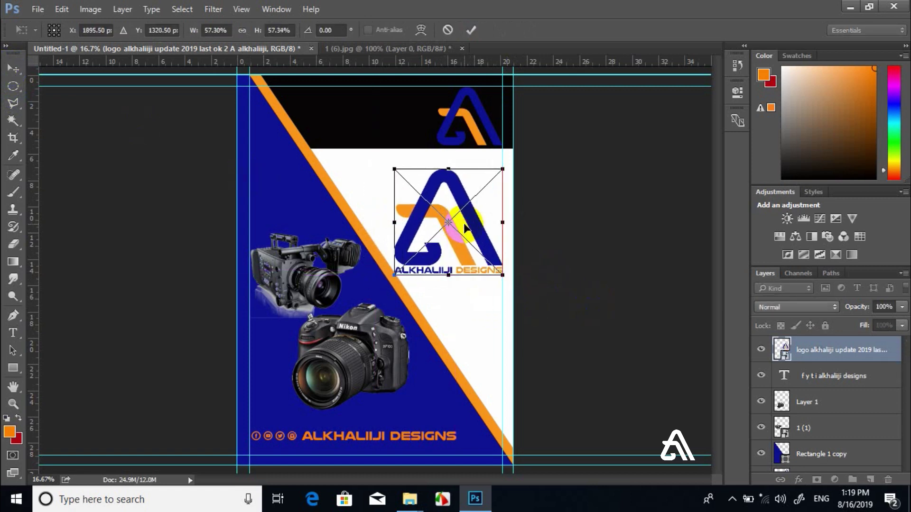
key("Return")
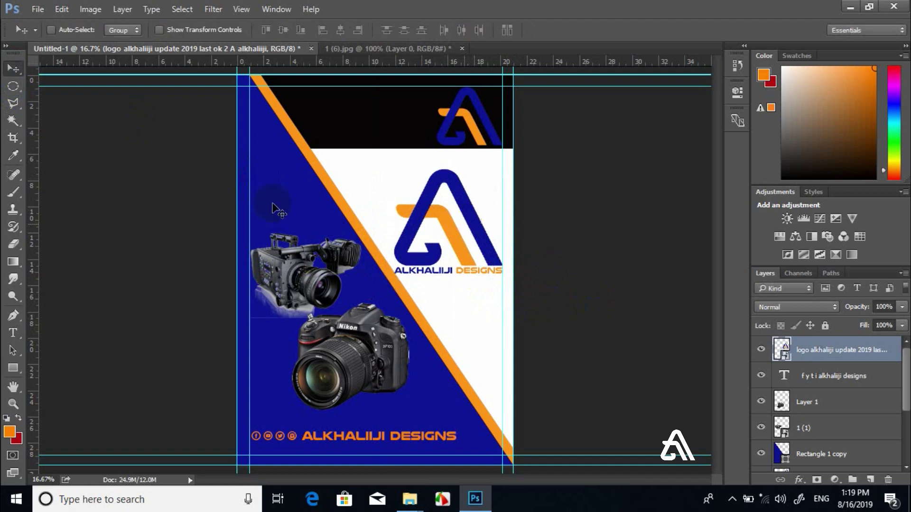
Save the cover as a JPEG named 'cover book' on the Desktop
left_click(38, 9)
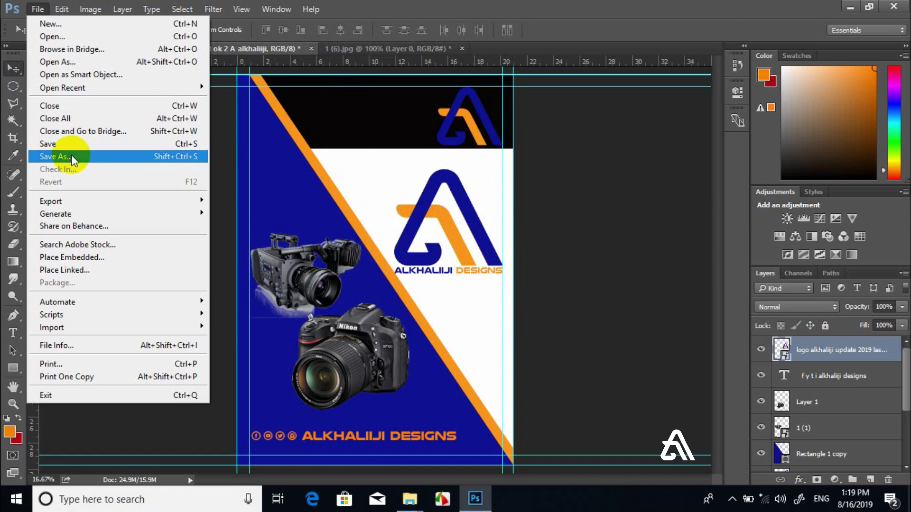
left_click(71, 154)
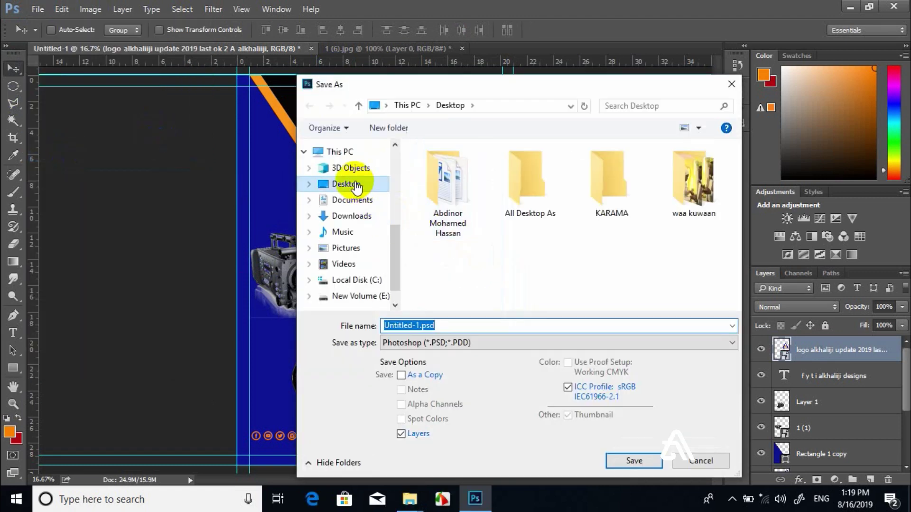
left_click(411, 328)
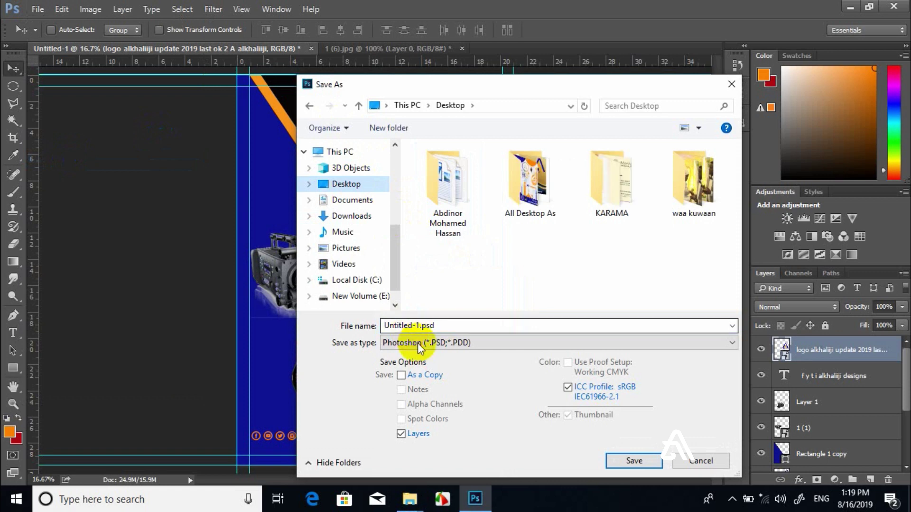
left_click(418, 343)
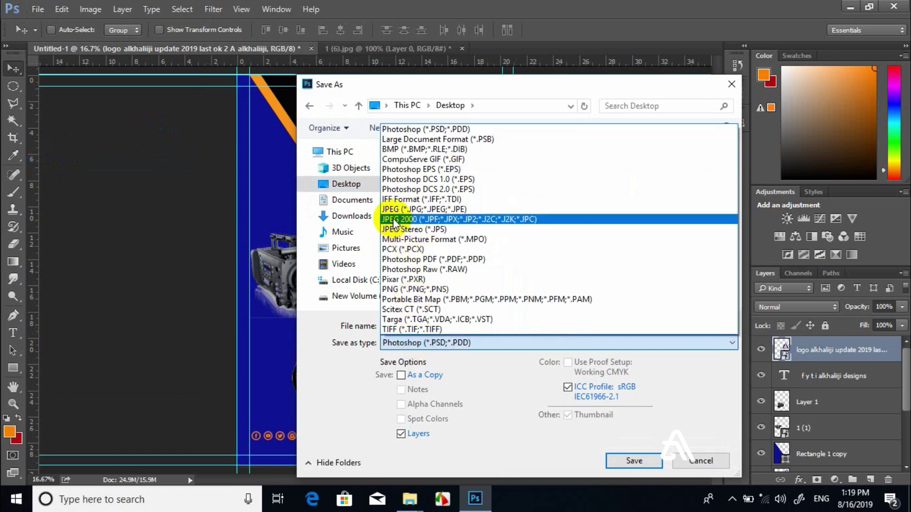
left_click(391, 209)
type("cover book")
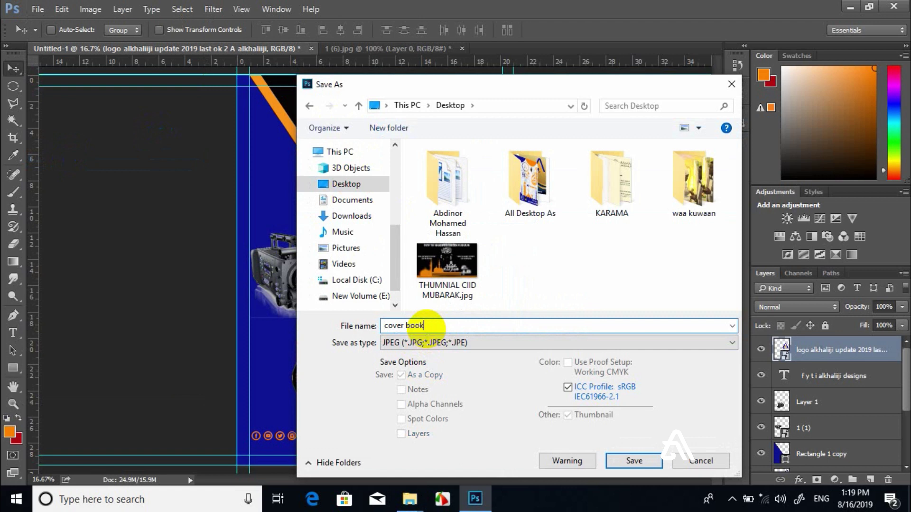
key("Return")
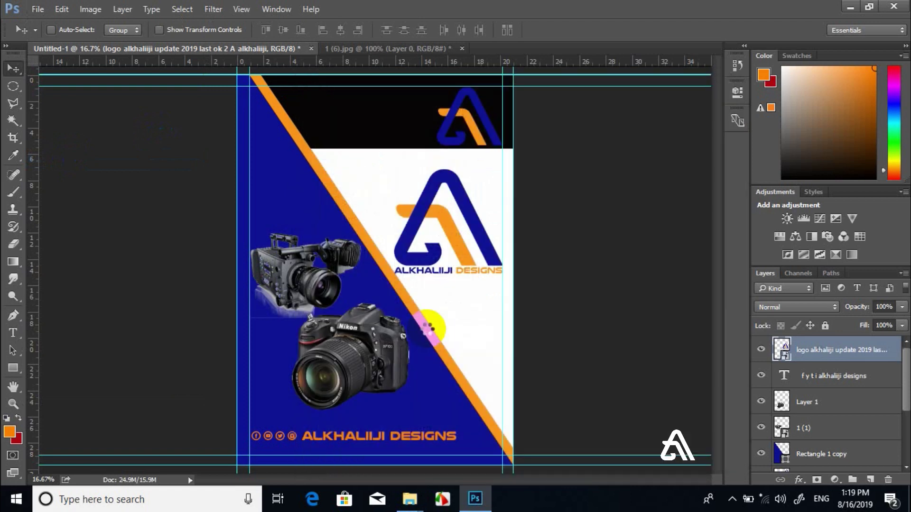
Accept the JPEG options and start opening a file from the New Volume (E:) drive
key("Return")
key("v")
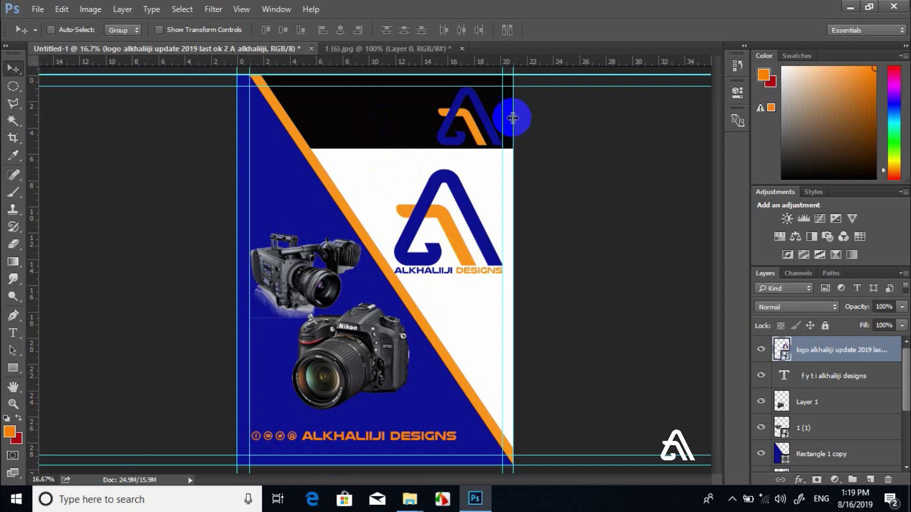
key("ctrl+o")
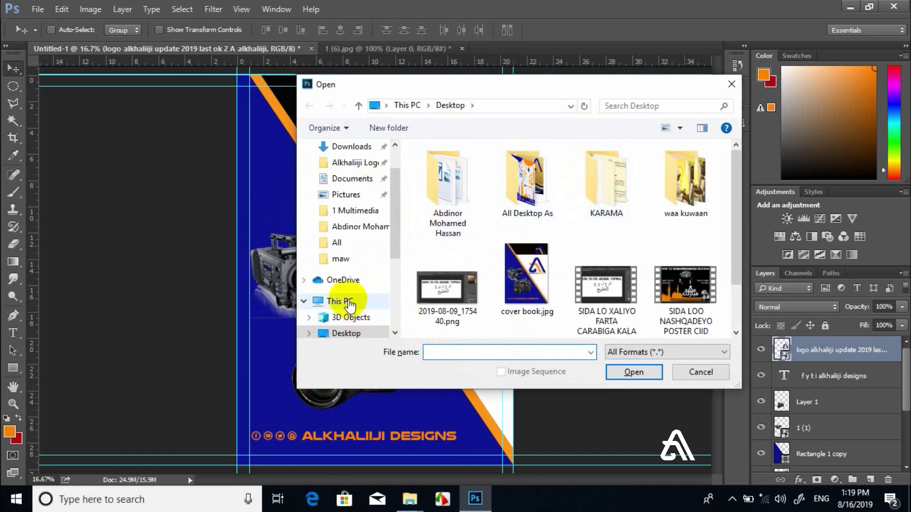
left_click(339, 300)
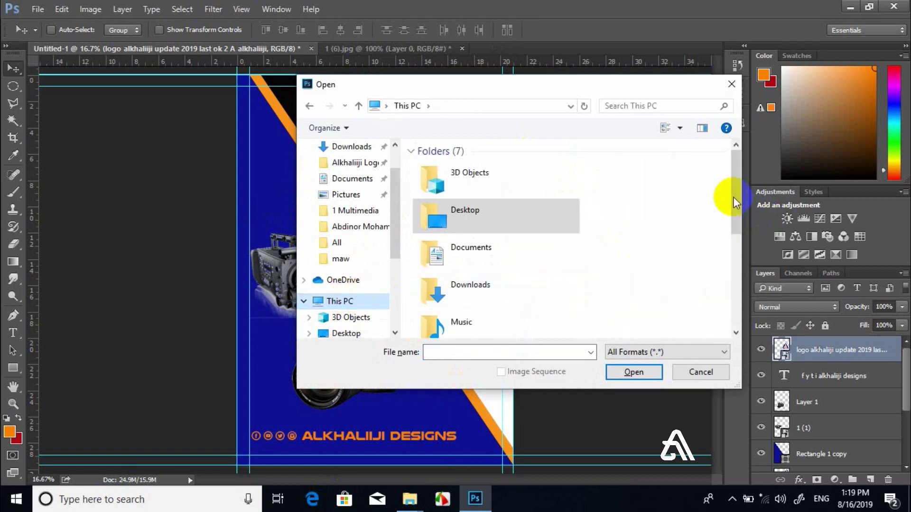
left_click_drag(733, 198, 735, 289)
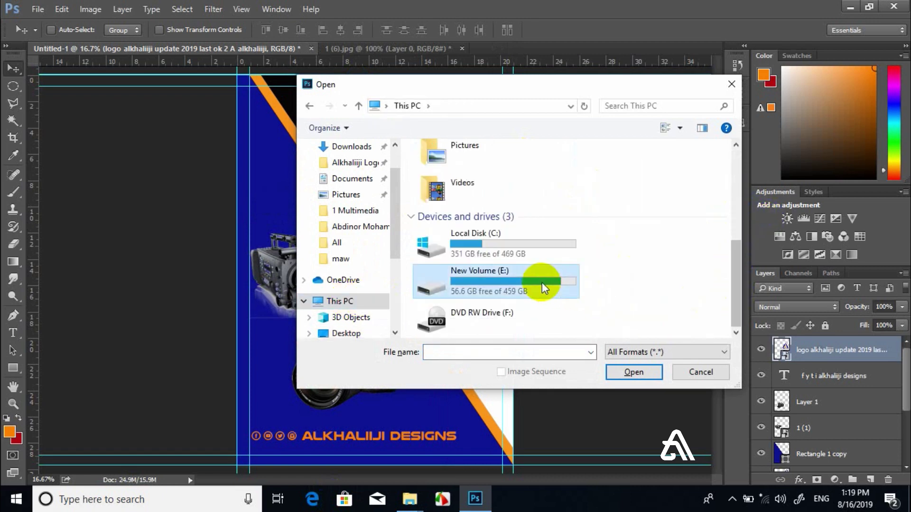
double_click(542, 283)
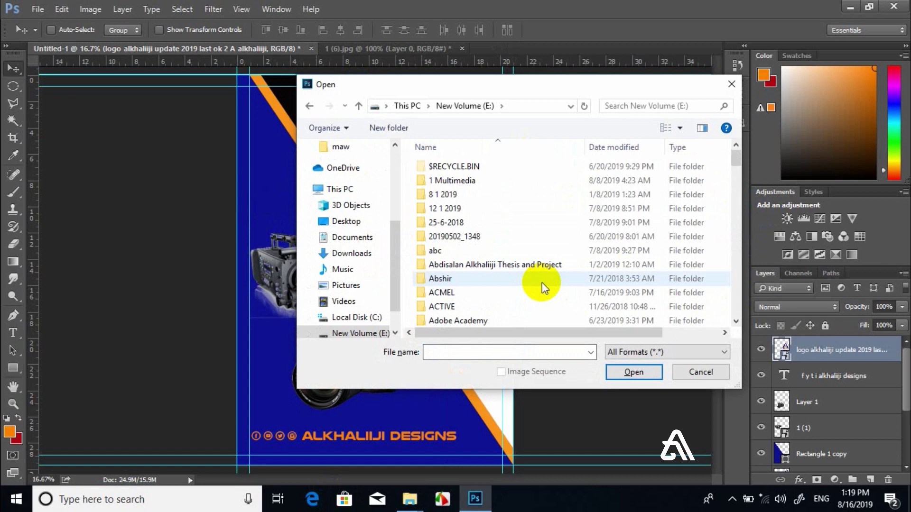
Open book_cover_blue_9.png from 1 Multimedia > IMAGES PRACTICAL > books
left_click(451, 250)
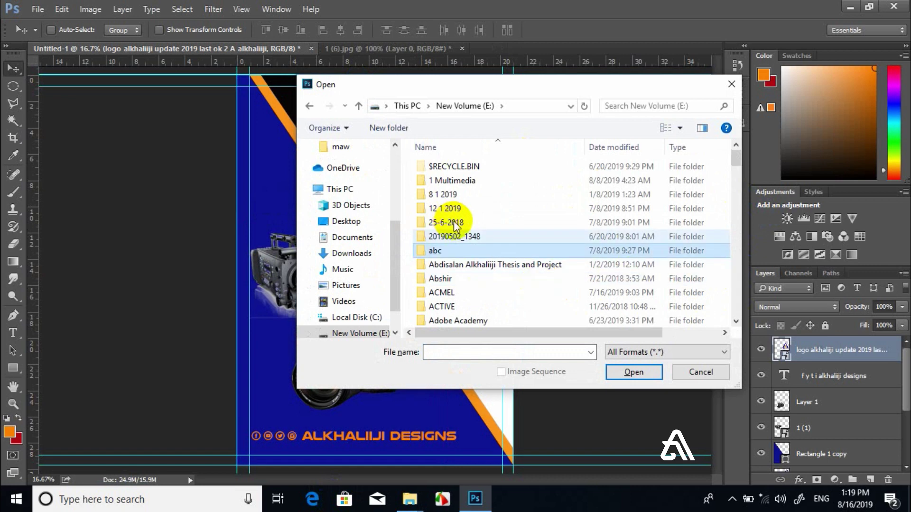
double_click(448, 184)
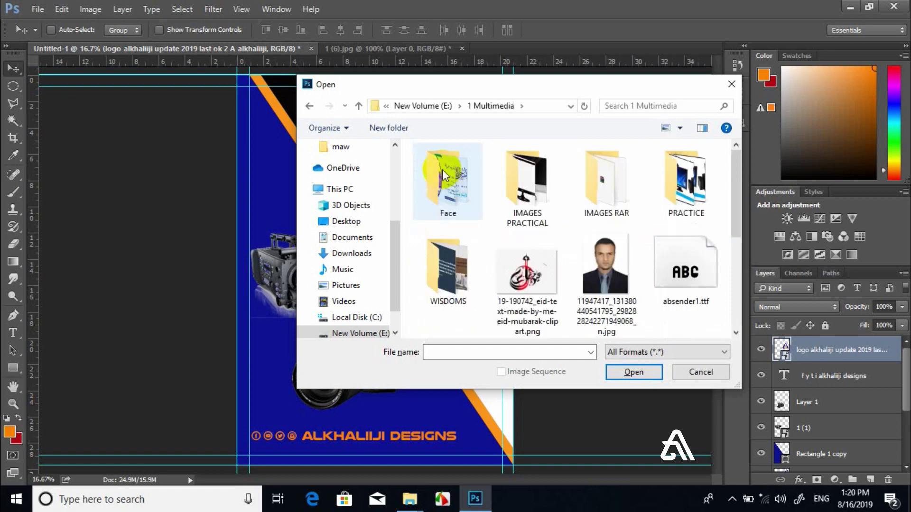
double_click(522, 180)
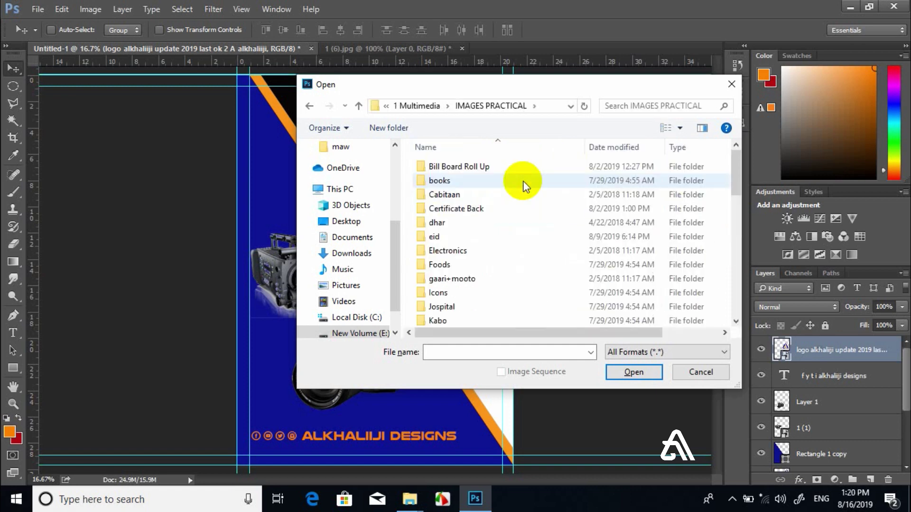
double_click(456, 182)
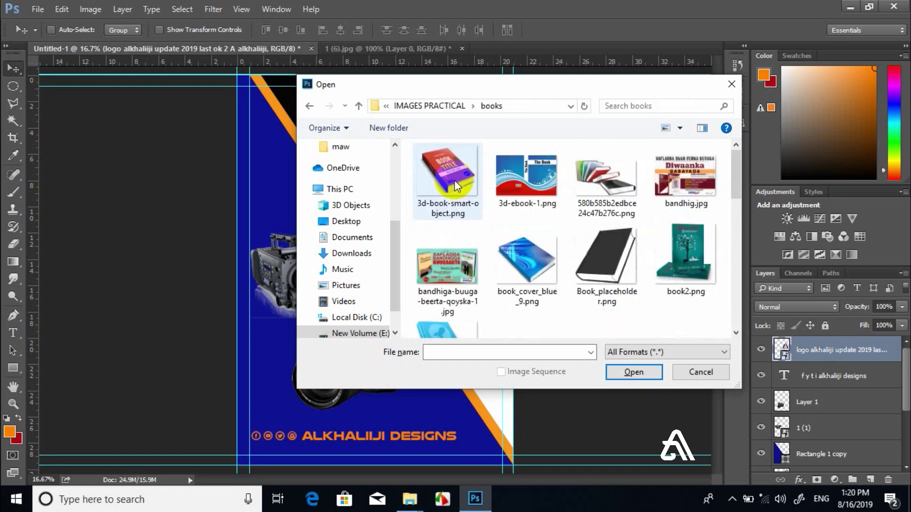
left_click(520, 259)
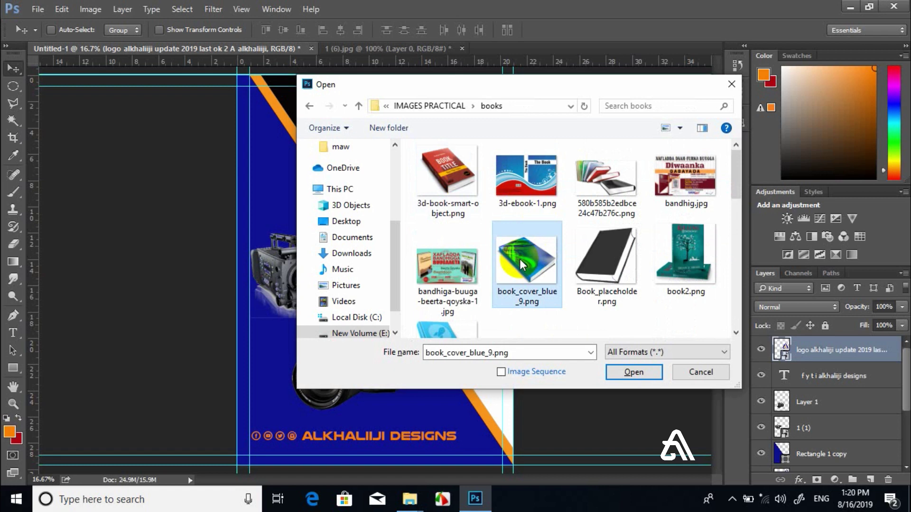
double_click(519, 259)
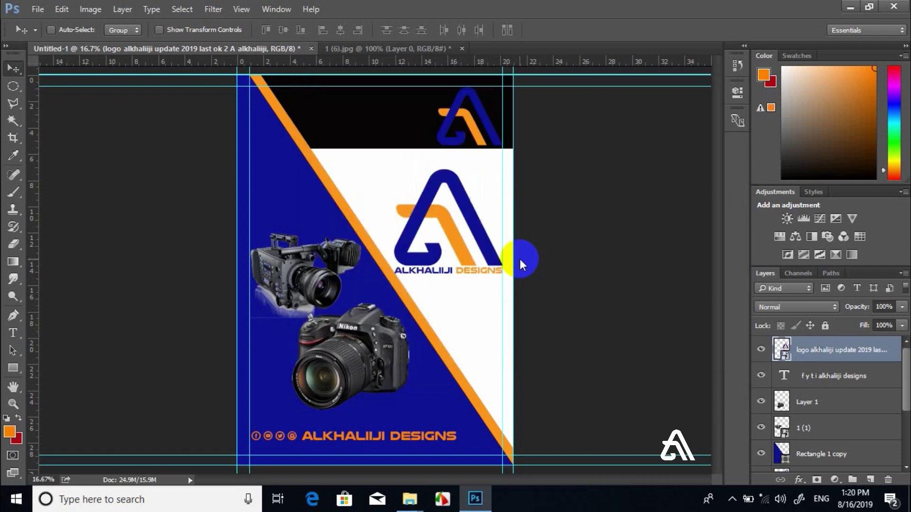
Dismiss the Fireworks warning and open cover book.jpg from the Desktop
key("Return")
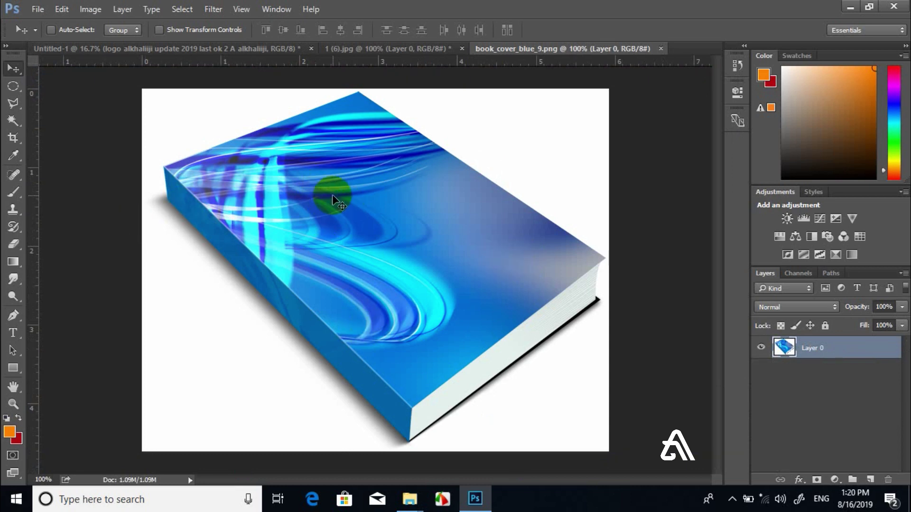
key("ctrl")
key("ctrl+o")
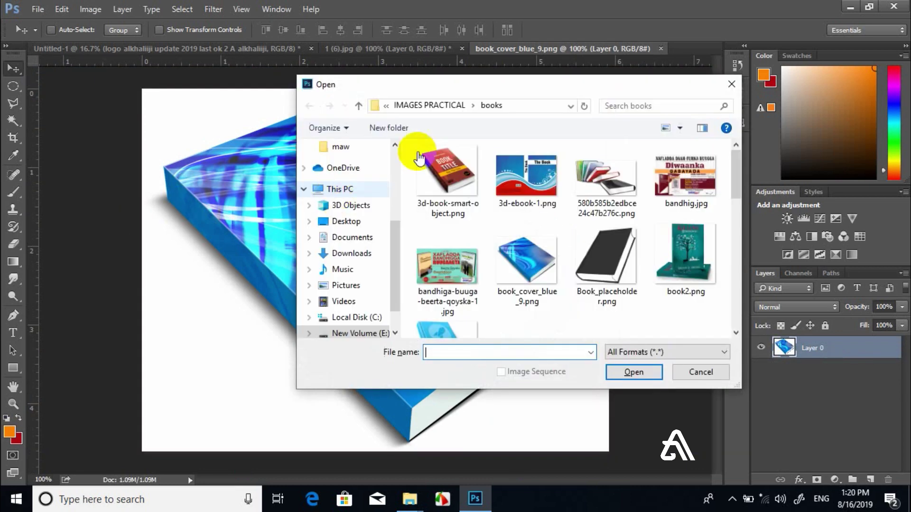
left_click(349, 221)
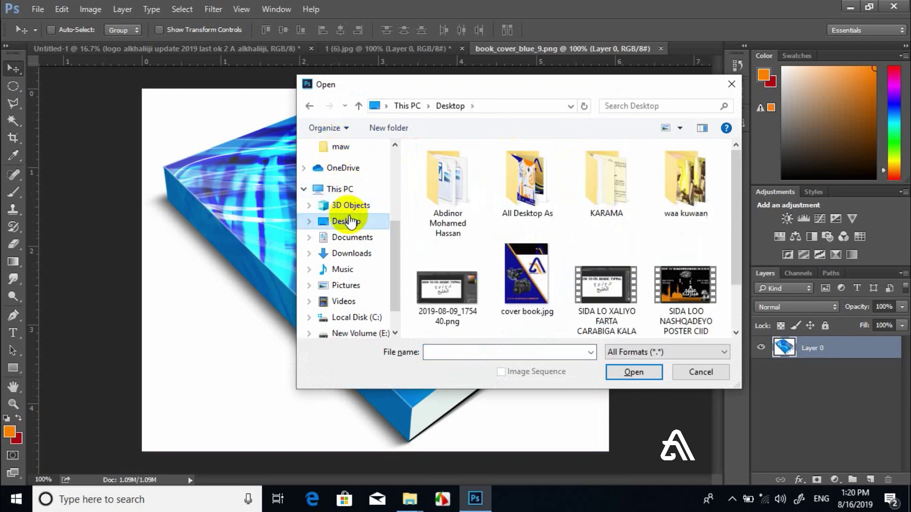
double_click(525, 258)
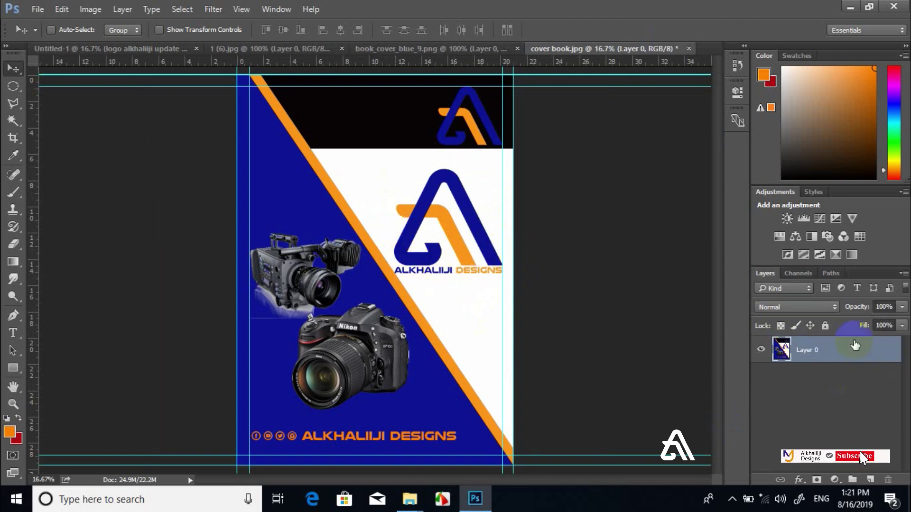
Drag the cover image into the book_cover_blue_9.png mockup as Layer 1
left_click_drag(802, 349, 514, 308)
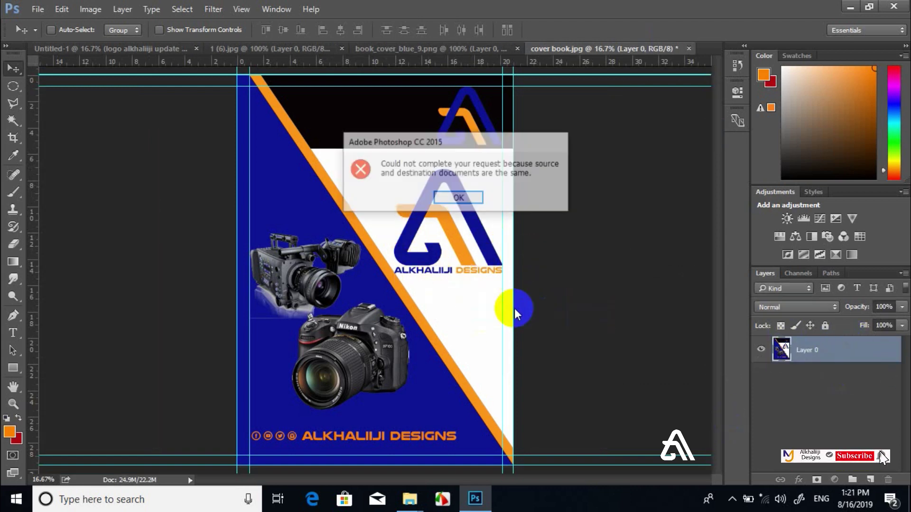
left_click(458, 198)
mouse_move(441, 211)
left_mouse_down()
mouse_move(423, 20)
mouse_move(389, 179)
left_mouse_up()
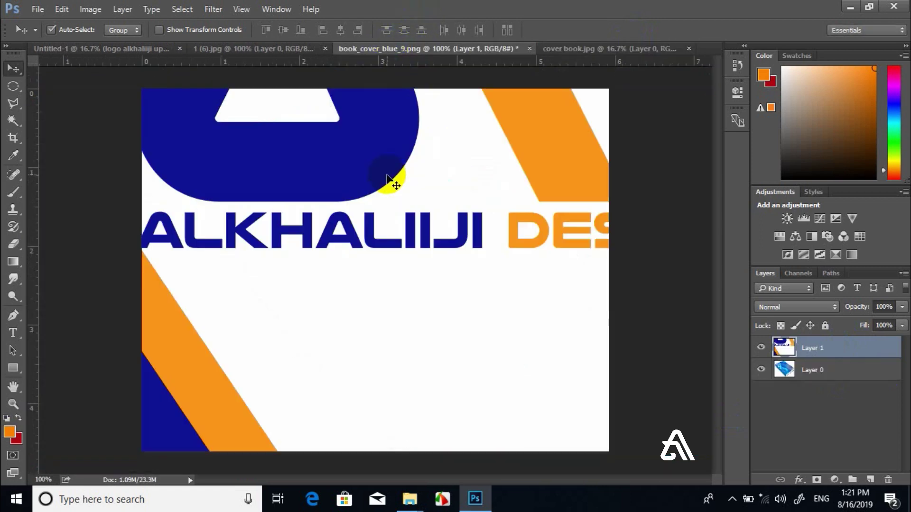
Scale the cover layer proportionally to 10% and rotate it over the book
key("ctrl+t")
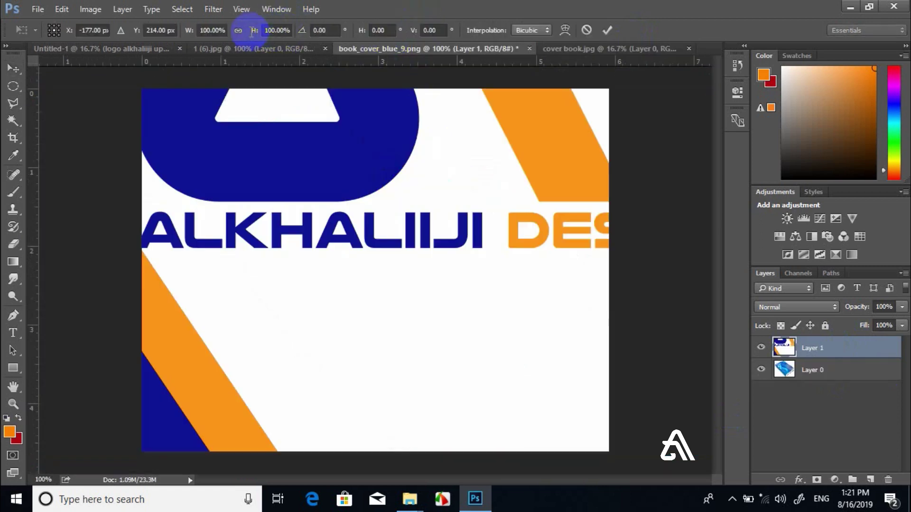
left_click(238, 31)
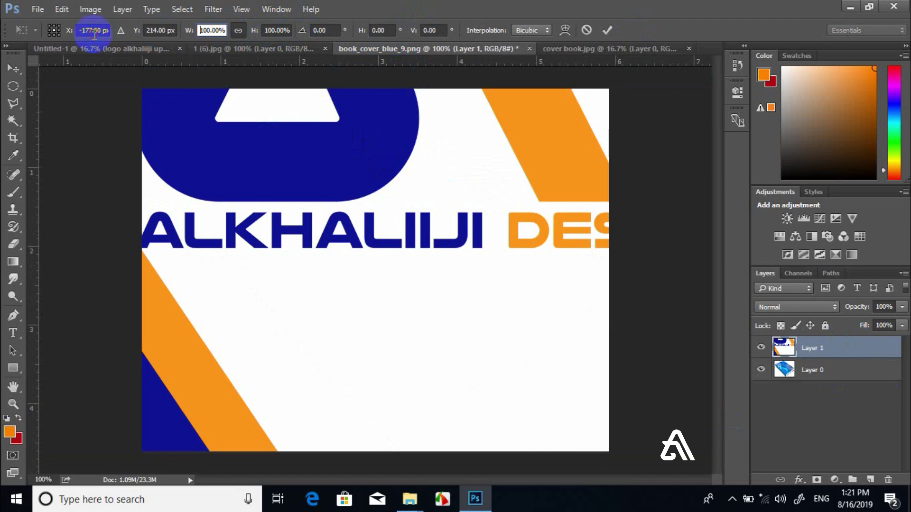
left_click(213, 30)
left_click_drag(222, 30, 168, 23)
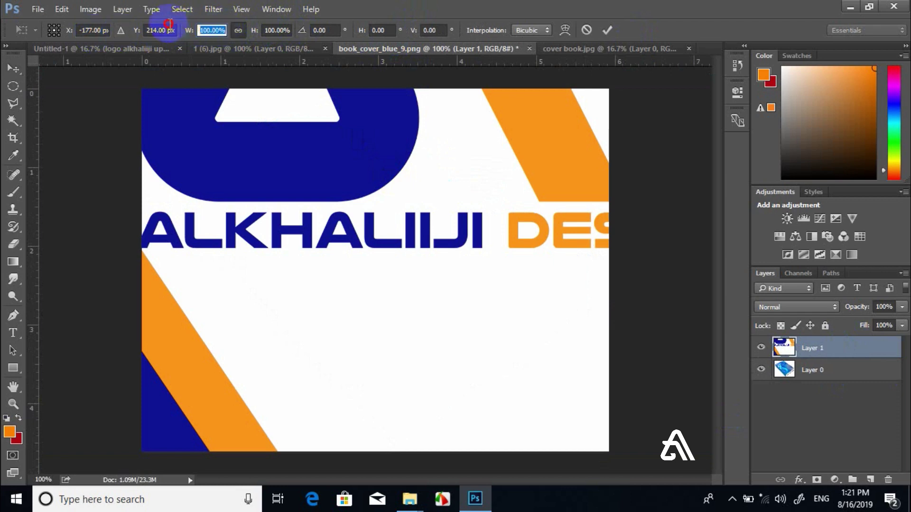
type("10")
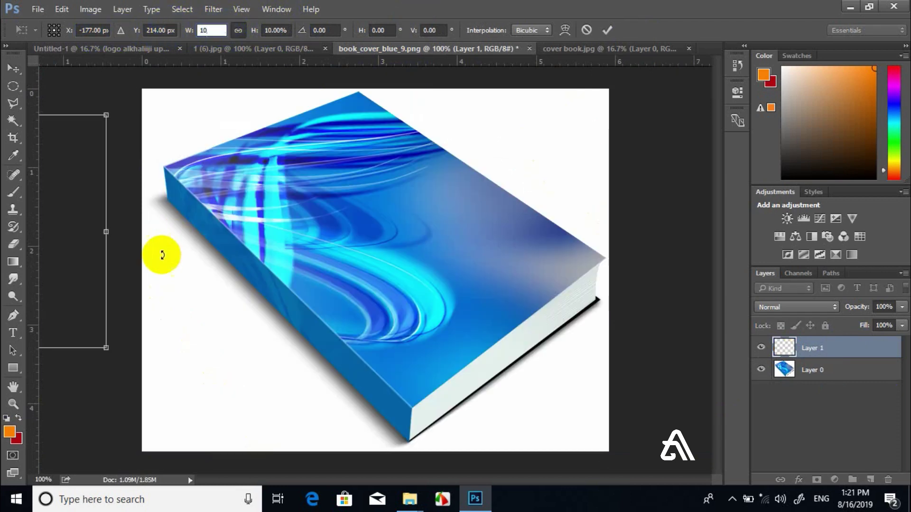
left_click_drag(91, 186, 407, 192)
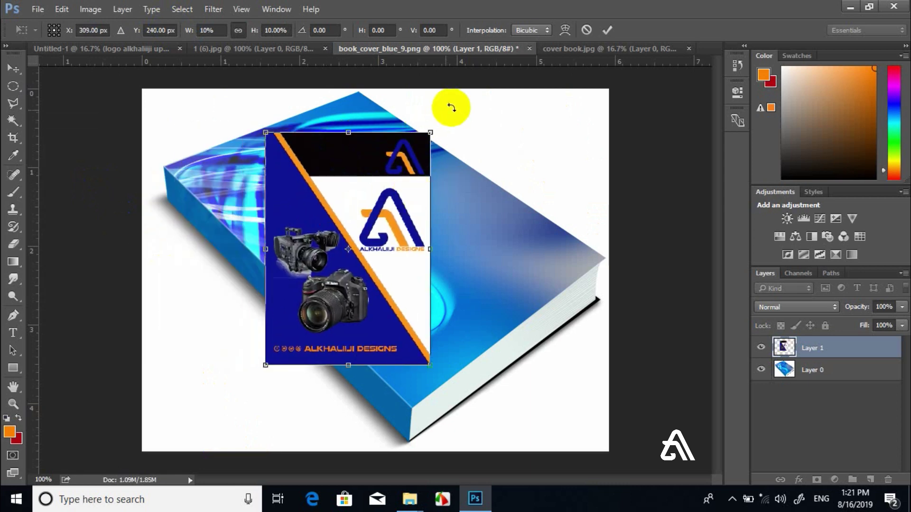
mouse_move(451, 105)
left_mouse_down()
mouse_move(346, 92)
mouse_move(333, 105)
mouse_move(367, 98)
mouse_move(357, 92)
left_mouse_up()
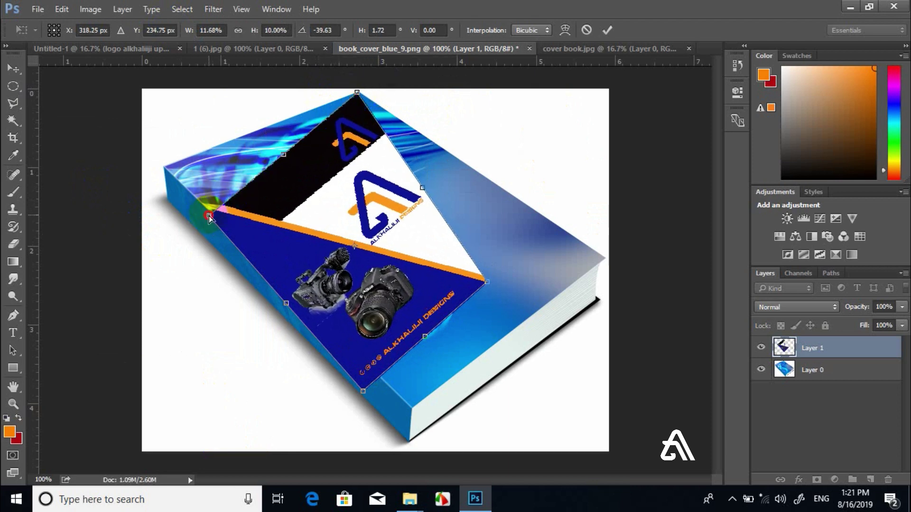
Distort the cover's four corners onto the book's top-face corners and apply it
left_click_drag(209, 216, 165, 168)
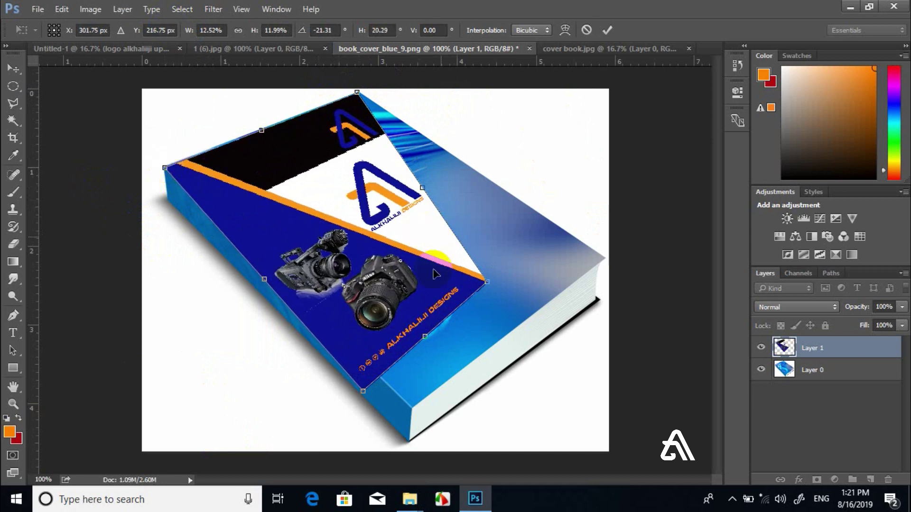
left_click_drag(484, 285, 602, 256)
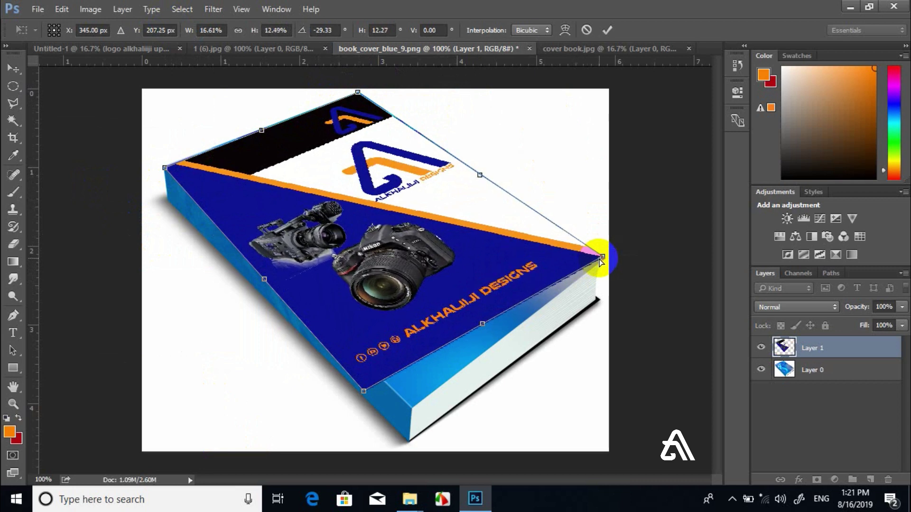
left_click_drag(382, 392, 411, 409)
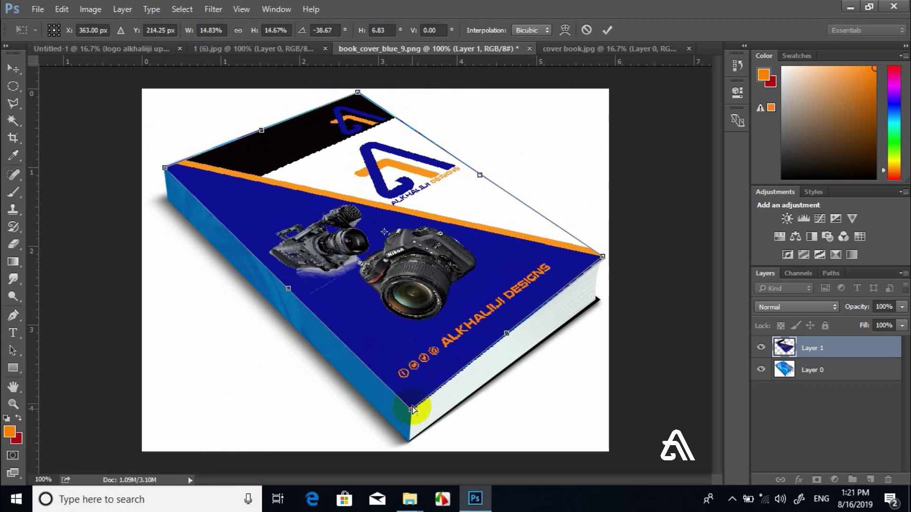
left_click(359, 94)
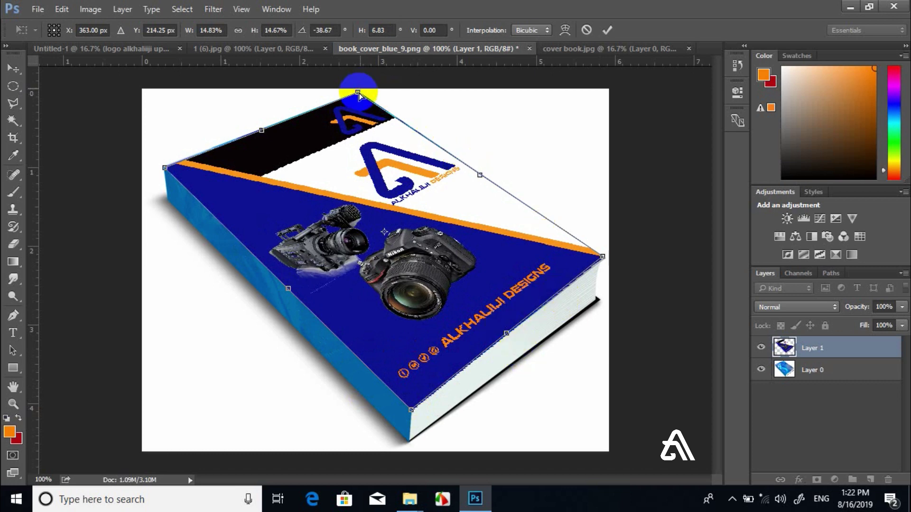
left_click_drag(363, 87, 360, 88)
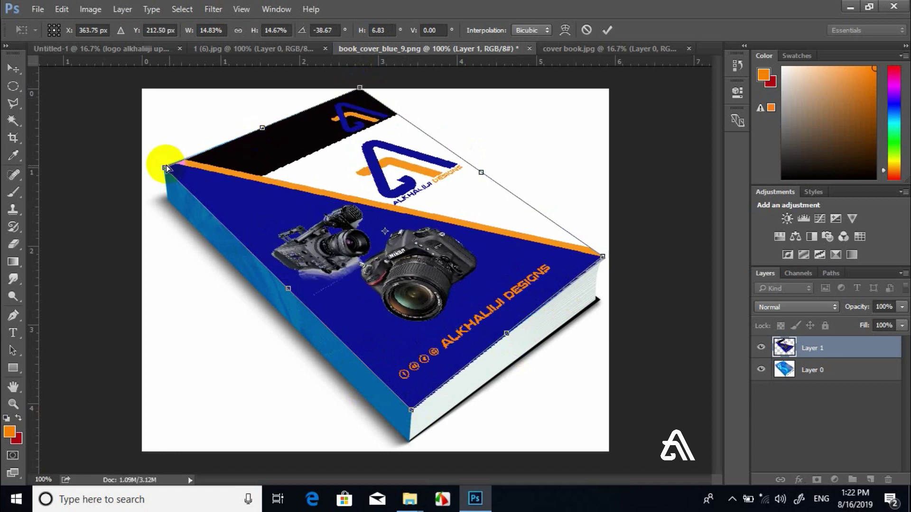
left_click_drag(165, 166, 161, 168)
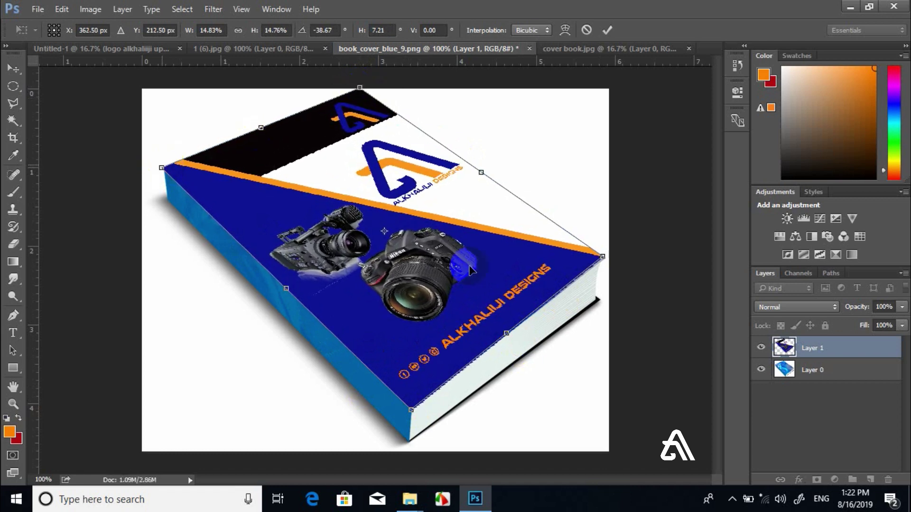
left_click(599, 259)
left_click_drag(603, 257, 604, 259)
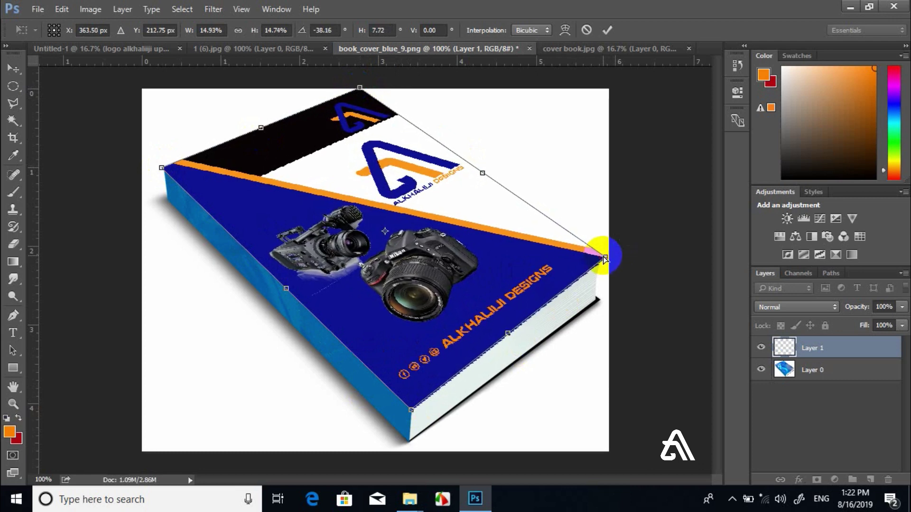
key("Return")
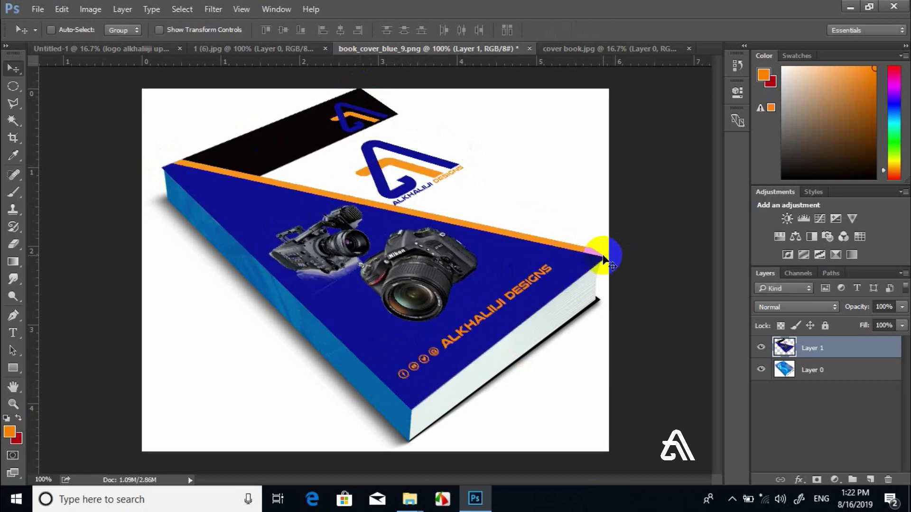
Briefly hide and reshow Layer 0, then draw a tall orange rectangle beside the book
left_click(761, 371)
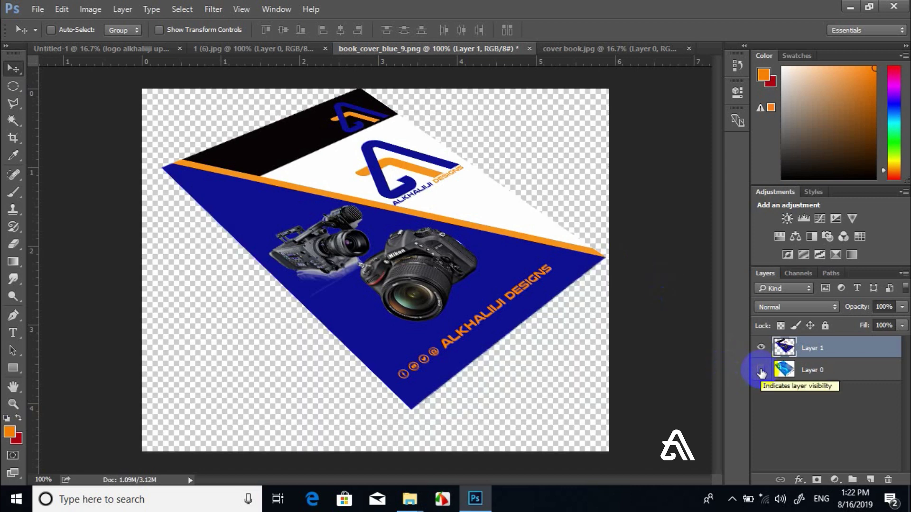
left_click(761, 370)
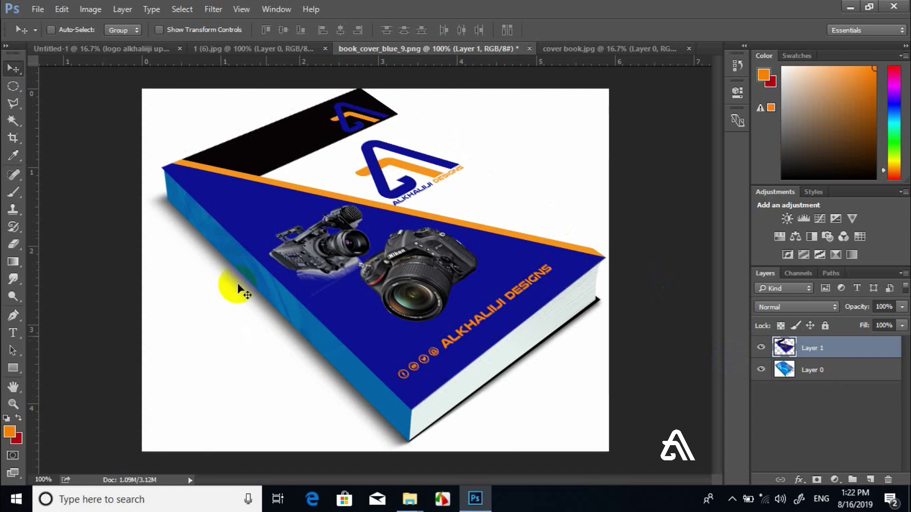
left_click(13, 368)
mouse_move(162, 184)
left_mouse_down()
mouse_move(372, 437)
mouse_move(251, 503)
left_mouse_up()
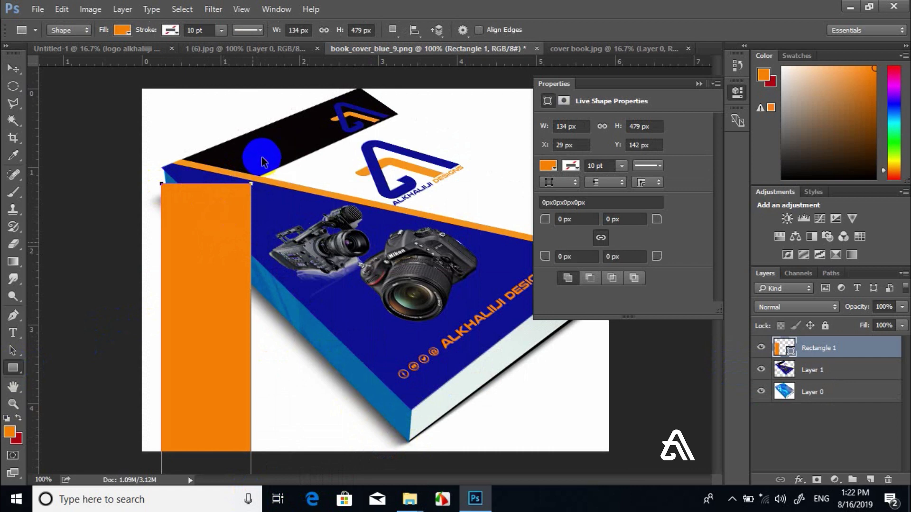
Rotate about -45° and distort the orange rectangle into a strip along the book's left edge
key("ctrl+t")
left_click_drag(208, 250, 252, 189)
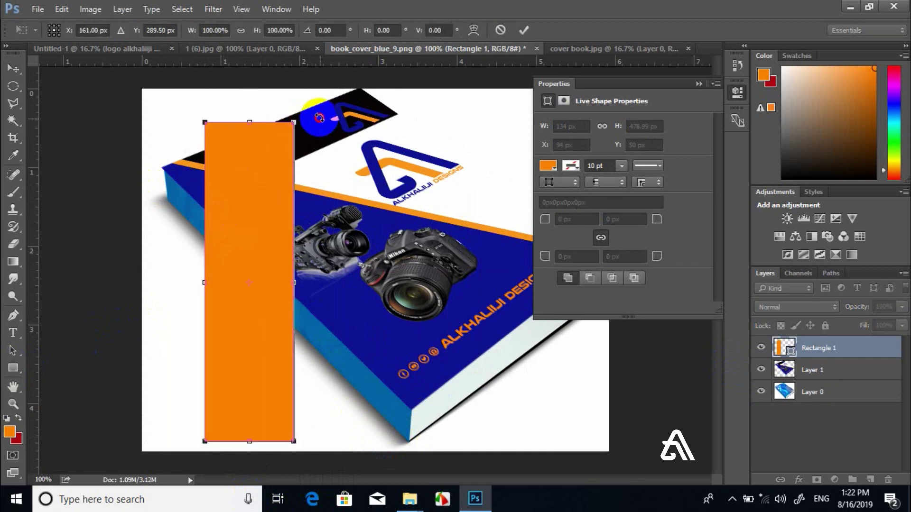
left_click_drag(318, 118, 155, 178)
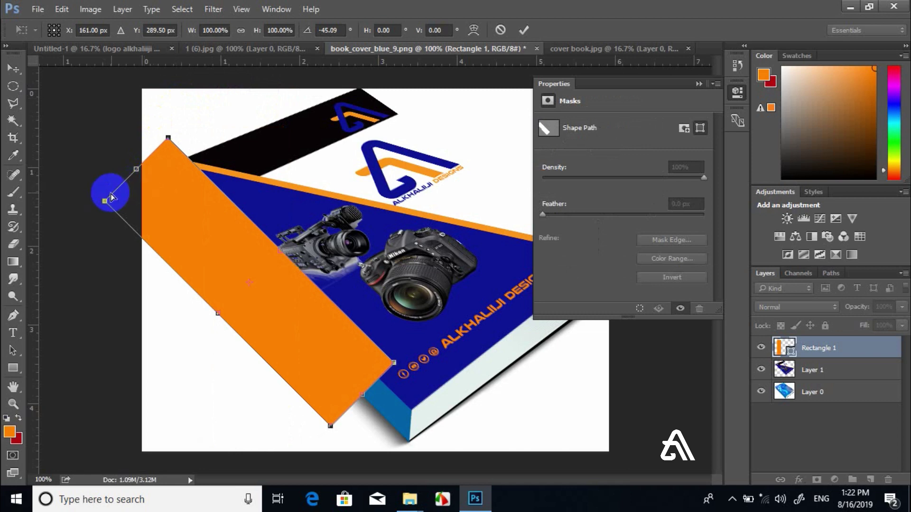
mouse_move(109, 202)
left_mouse_down()
mouse_move(171, 141)
mouse_move(162, 169)
left_mouse_up()
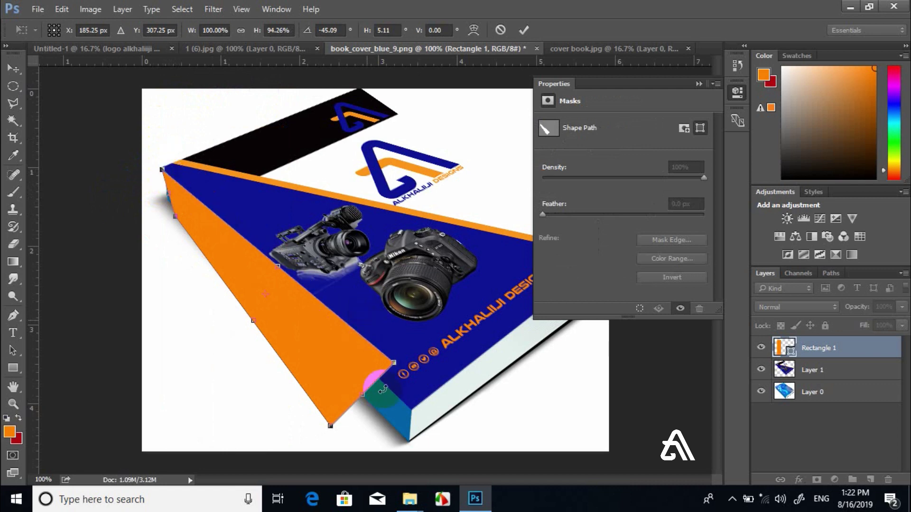
mouse_move(393, 364)
left_mouse_down()
mouse_move(392, 404)
mouse_move(409, 414)
mouse_move(410, 441)
left_mouse_up()
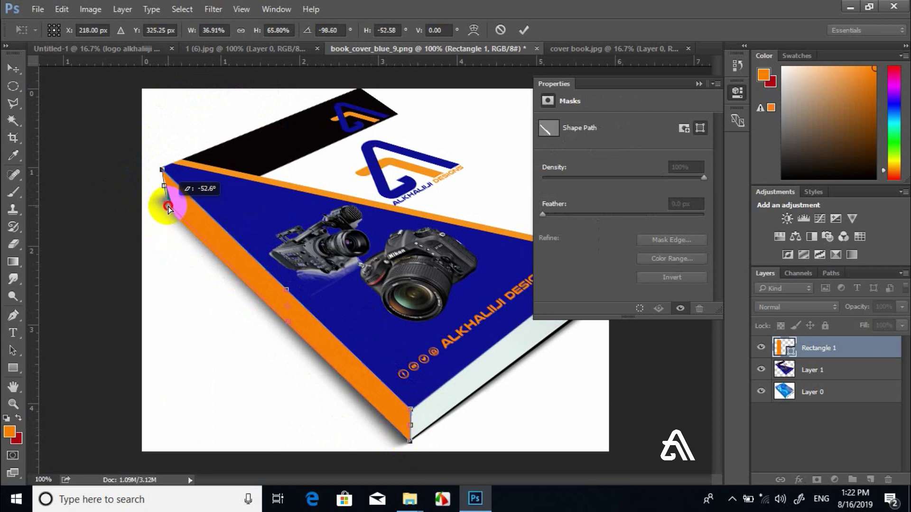
left_click_drag(174, 216, 169, 207)
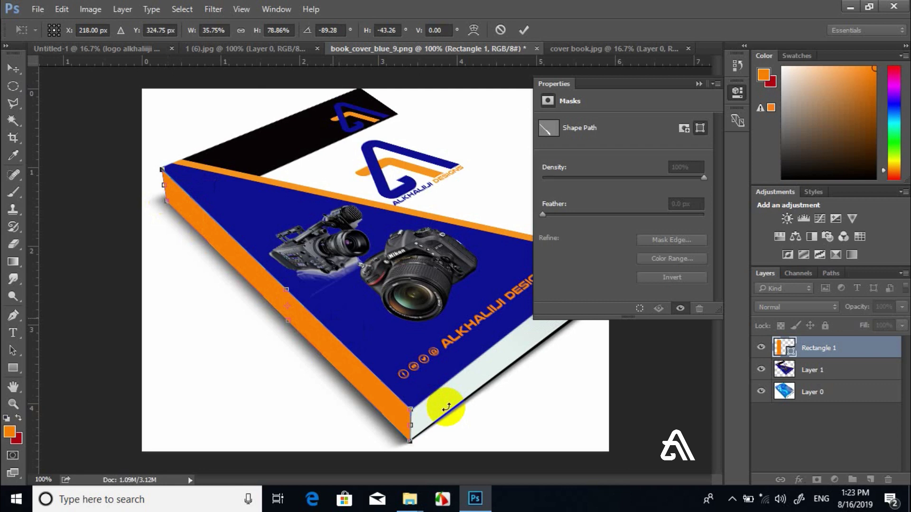
Apply the strip's transform, accept converting the live shape to a regular path, and collapse Properties
key("Return")
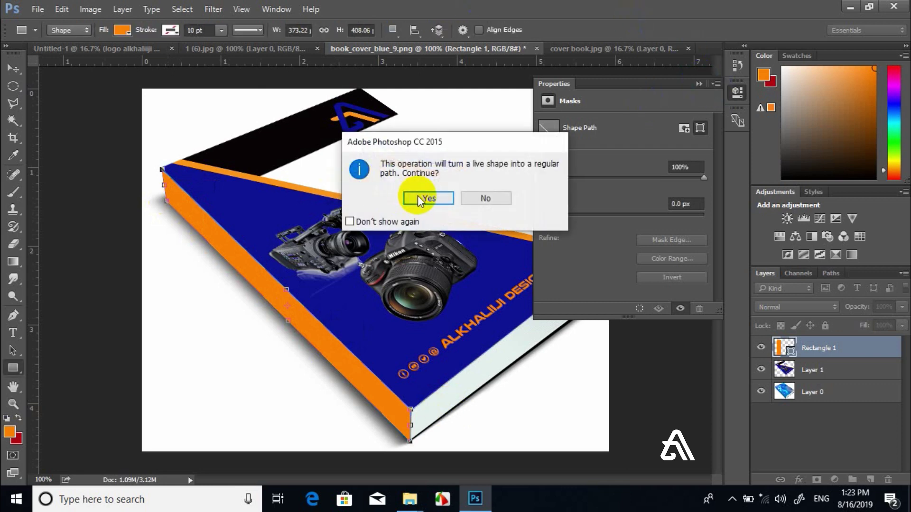
left_click(420, 199)
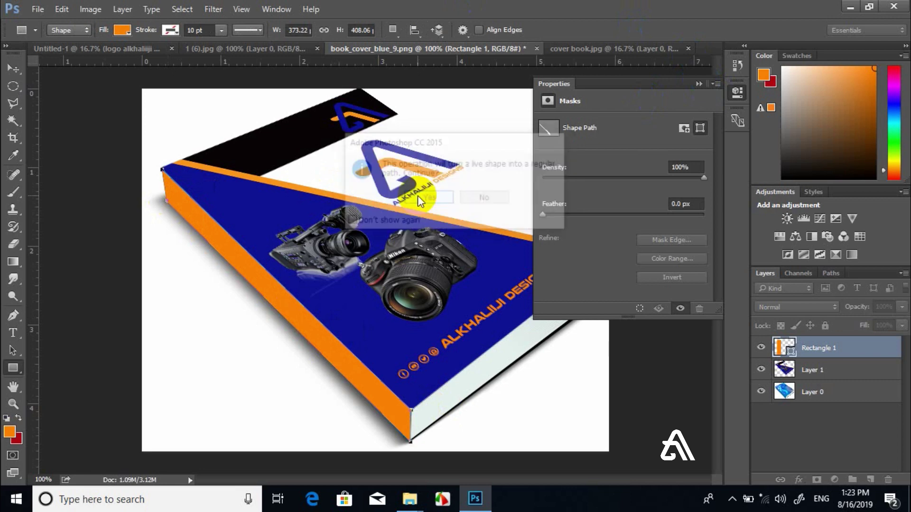
left_click(698, 84)
Change the Rectangle 1 strip's fill to the lighter orange #f7941d
left_click(792, 353)
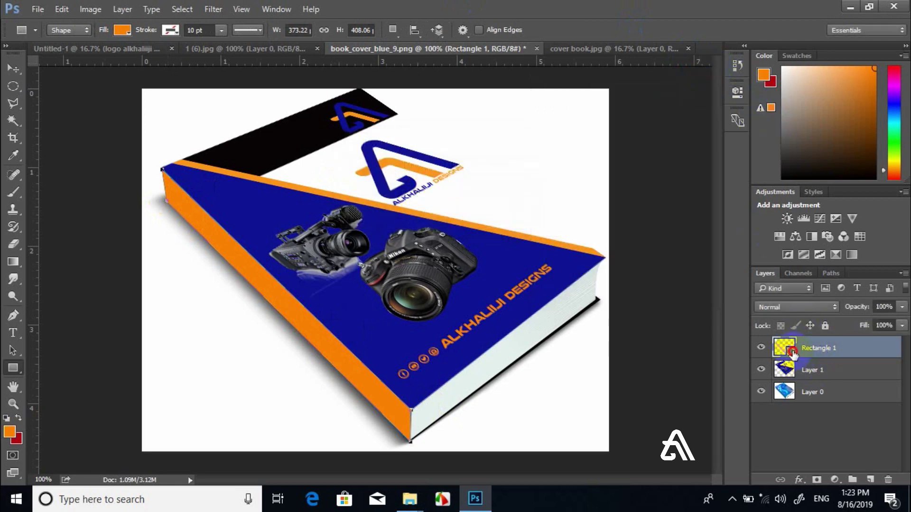
double_click(792, 354)
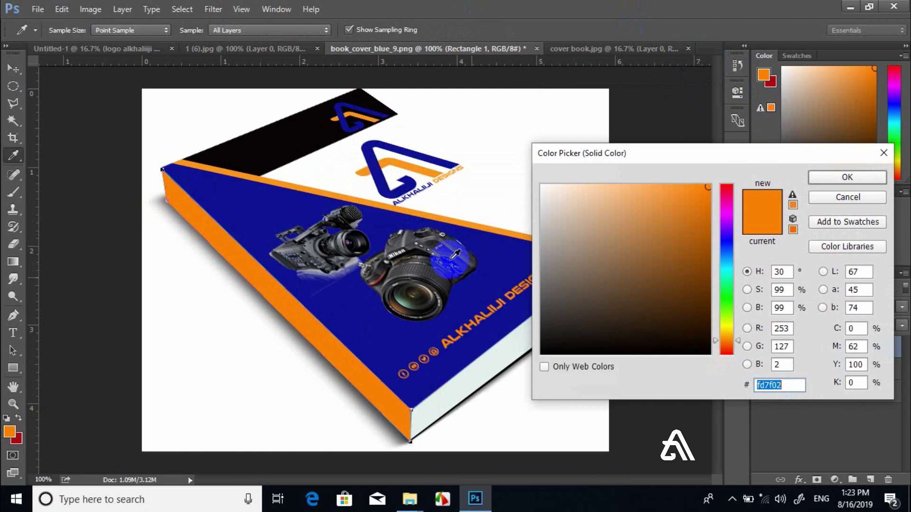
left_click(486, 277)
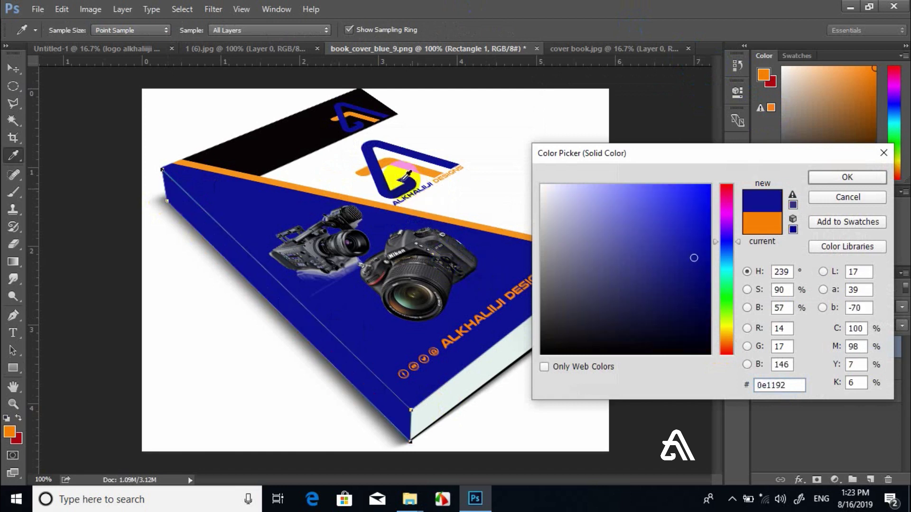
mouse_move(491, 271)
left_mouse_down()
mouse_move(334, 121)
mouse_move(393, 158)
left_mouse_up()
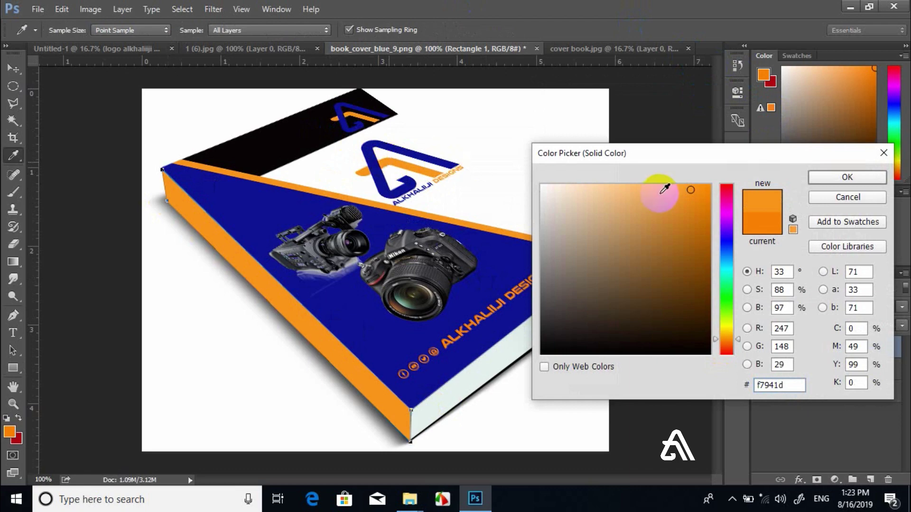
left_click(809, 177)
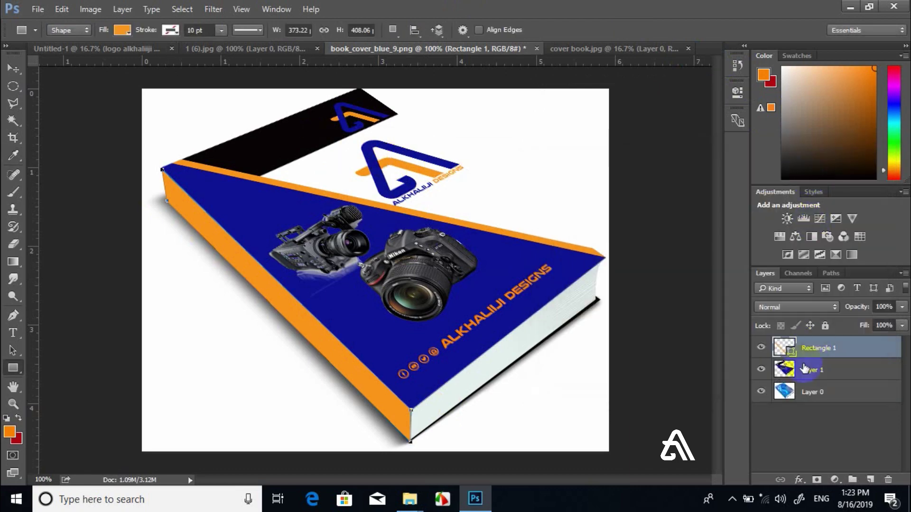
left_click(761, 393)
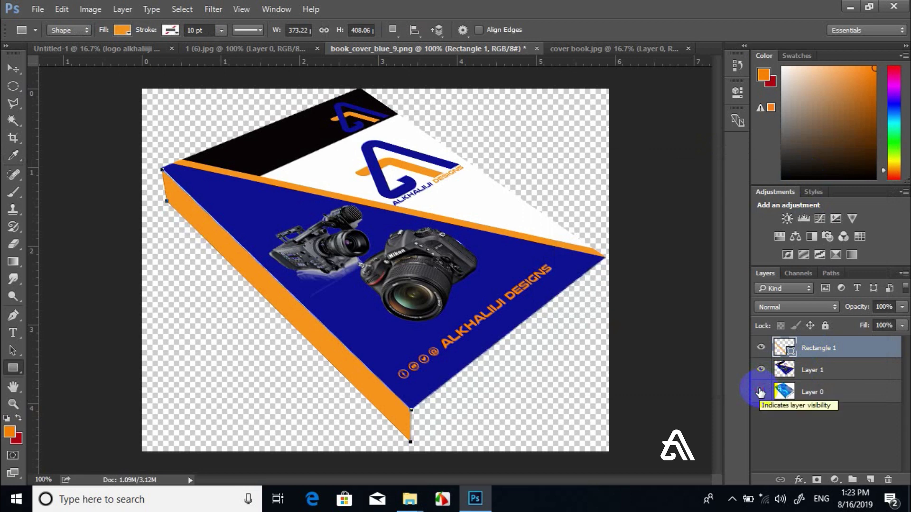
left_click(761, 393)
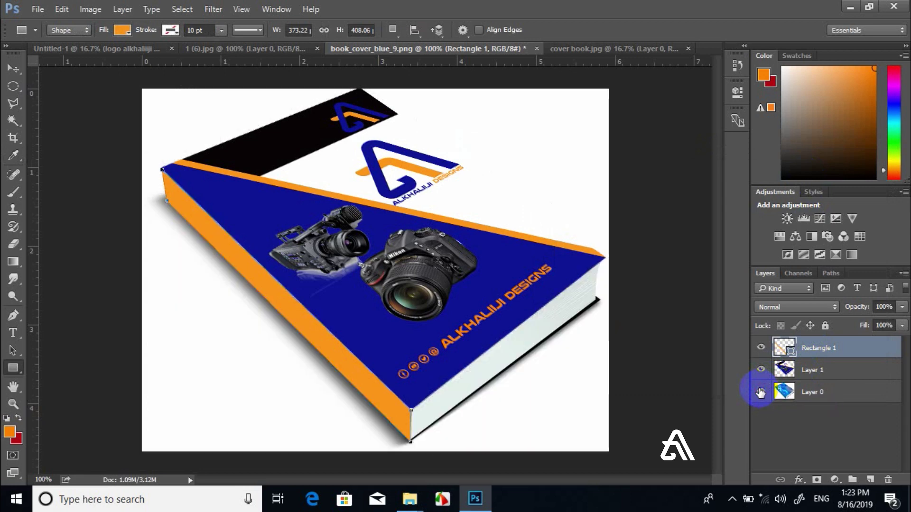